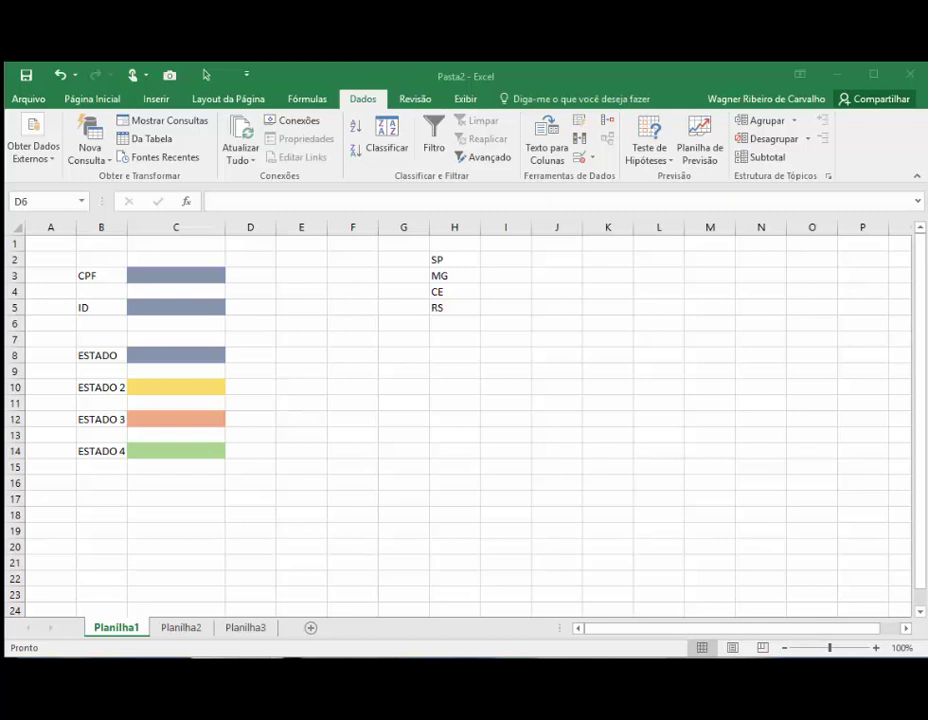
View the input message on the CPF entry cell C3 and move it beside the cell
click(113, 628)
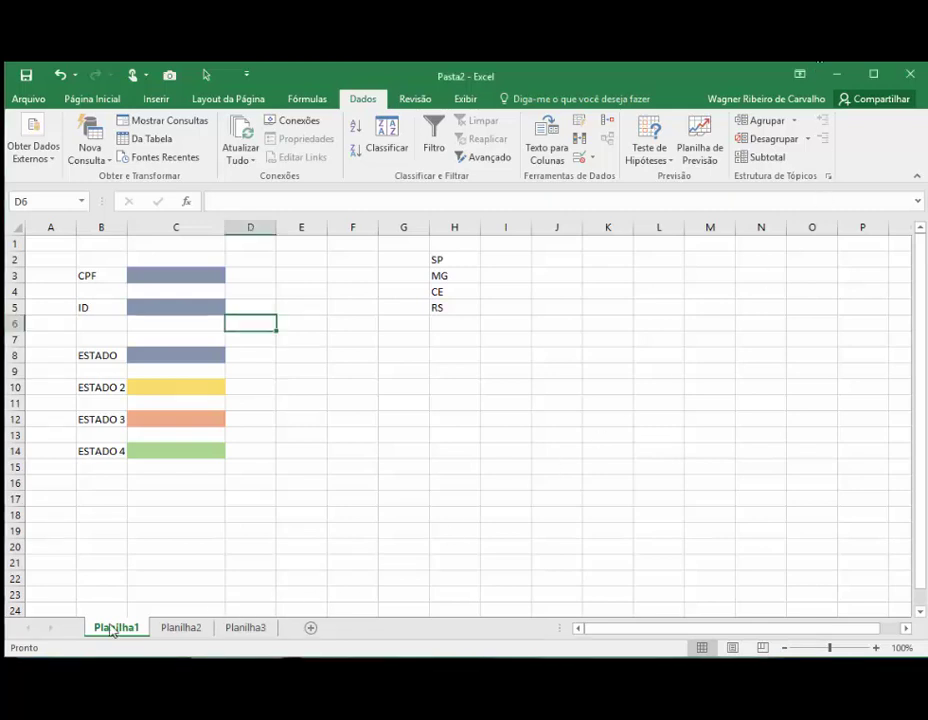
click(178, 270)
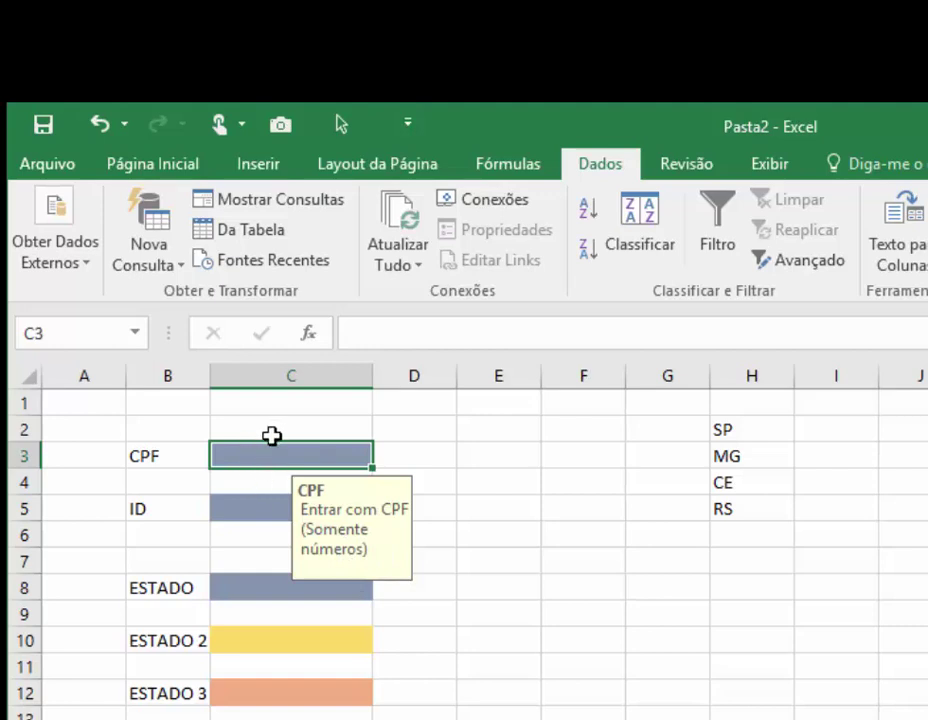
drag(337, 530, 430, 489)
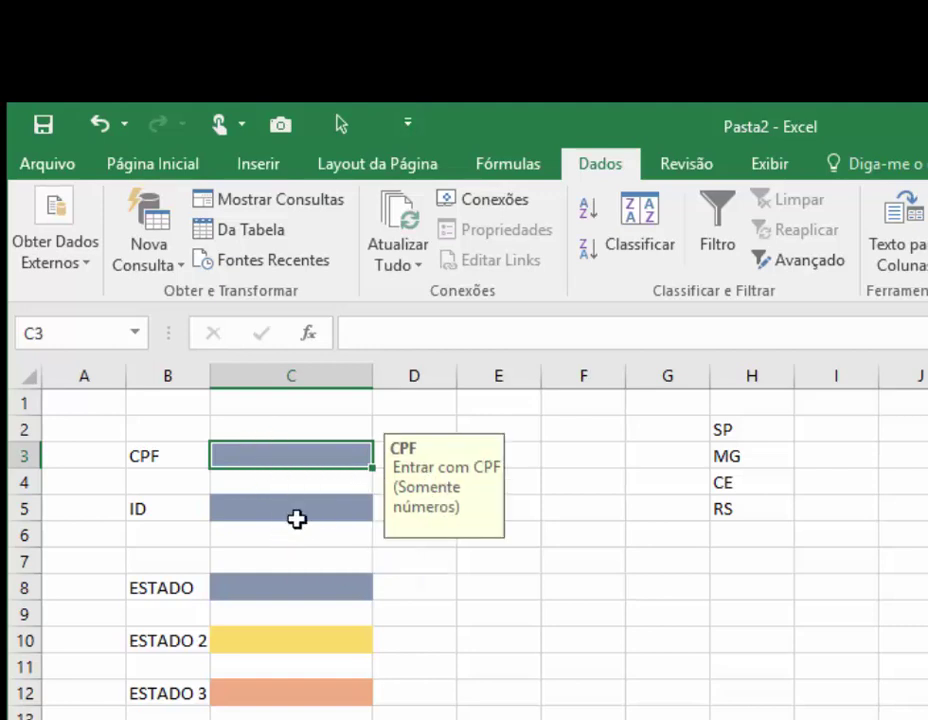
click(514, 594)
Open data validation for the ID entry cell C5 and set the allowed type to Número inteiro
click(288, 507)
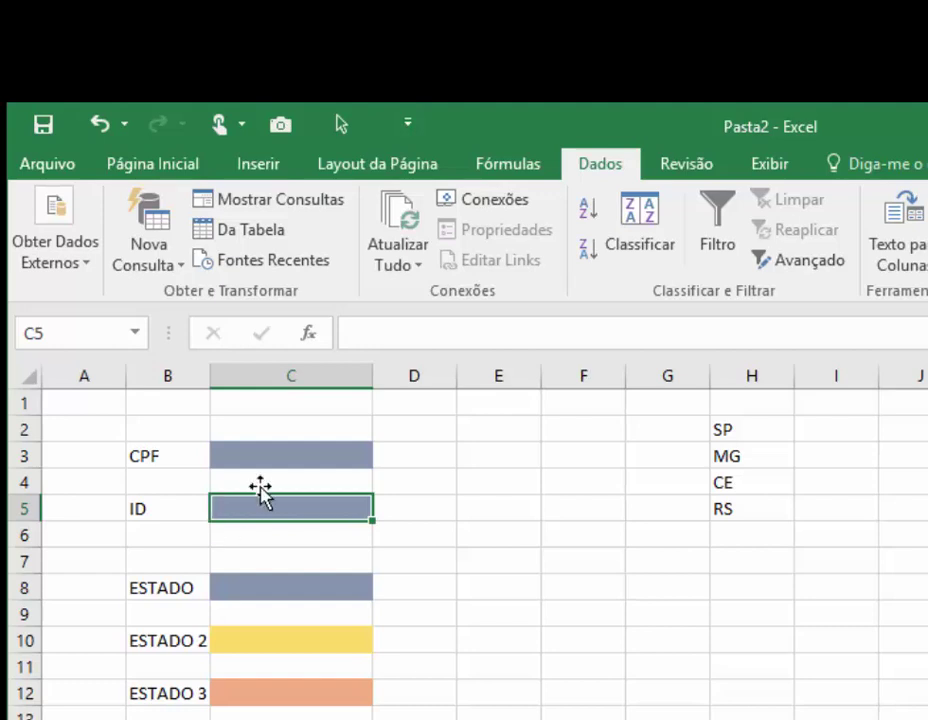
click(174, 505)
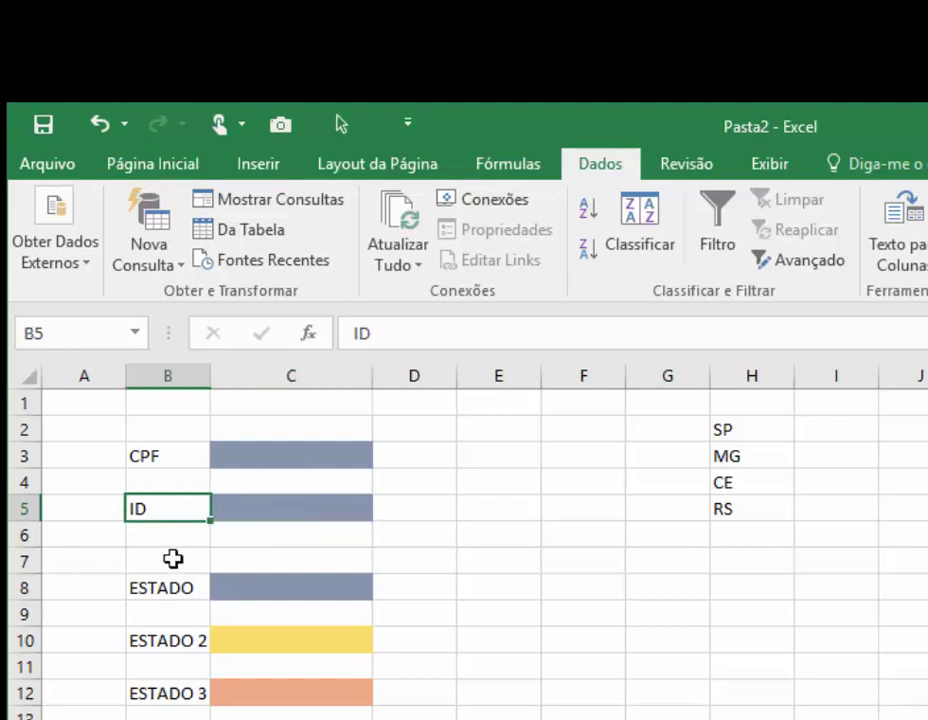
click(315, 512)
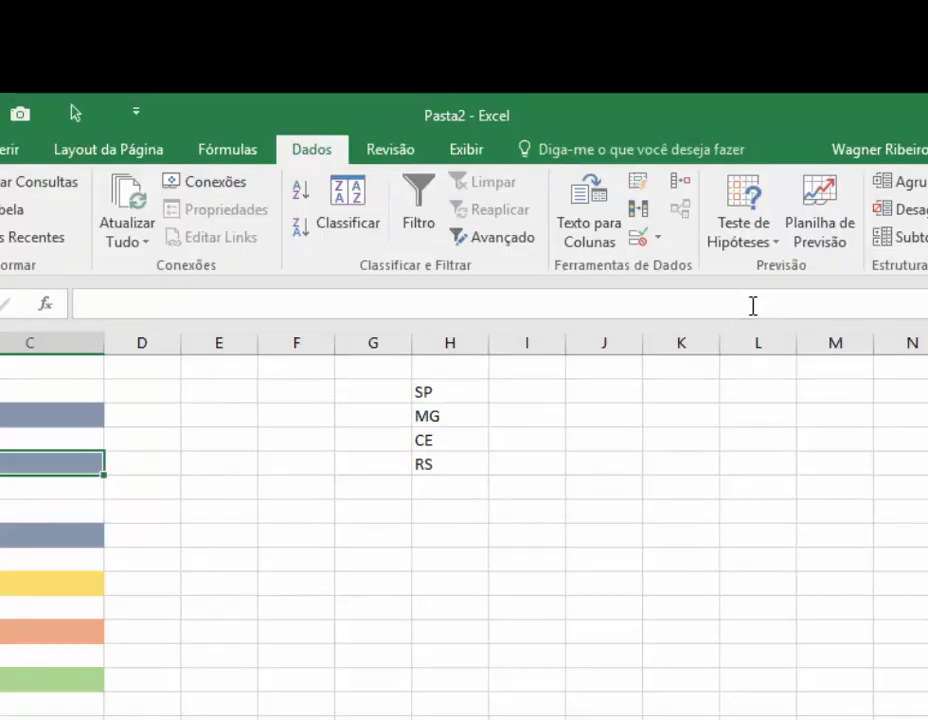
click(636, 240)
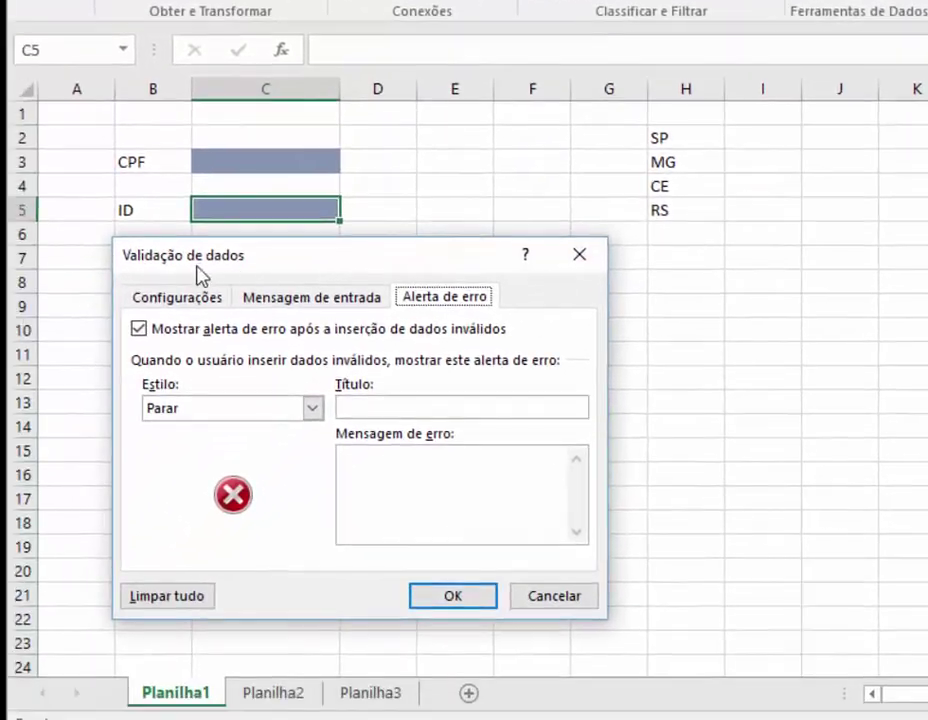
click(201, 299)
click(244, 302)
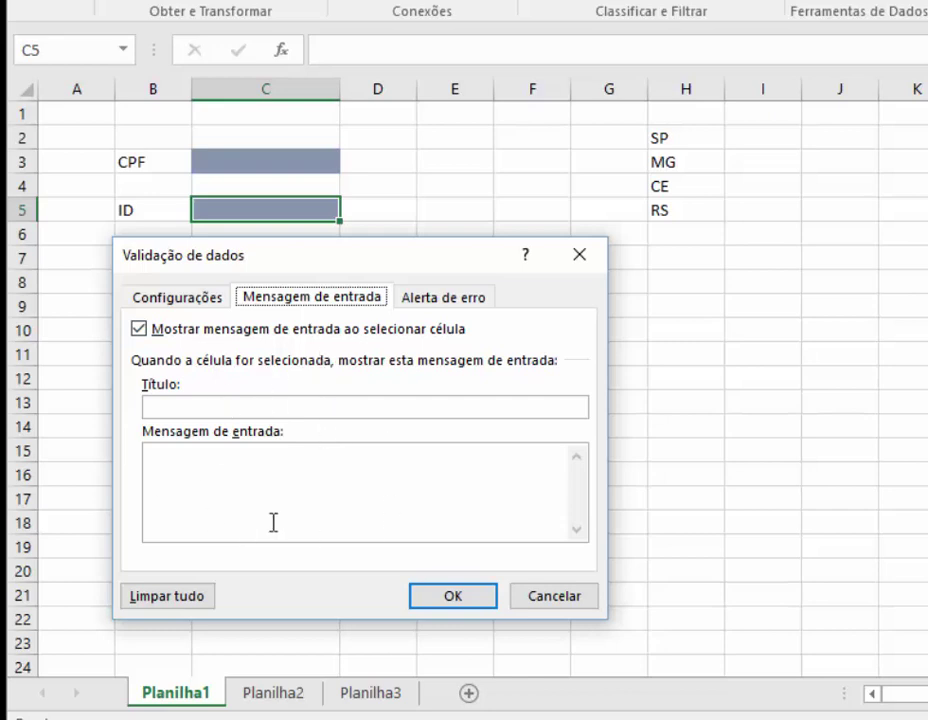
click(212, 302)
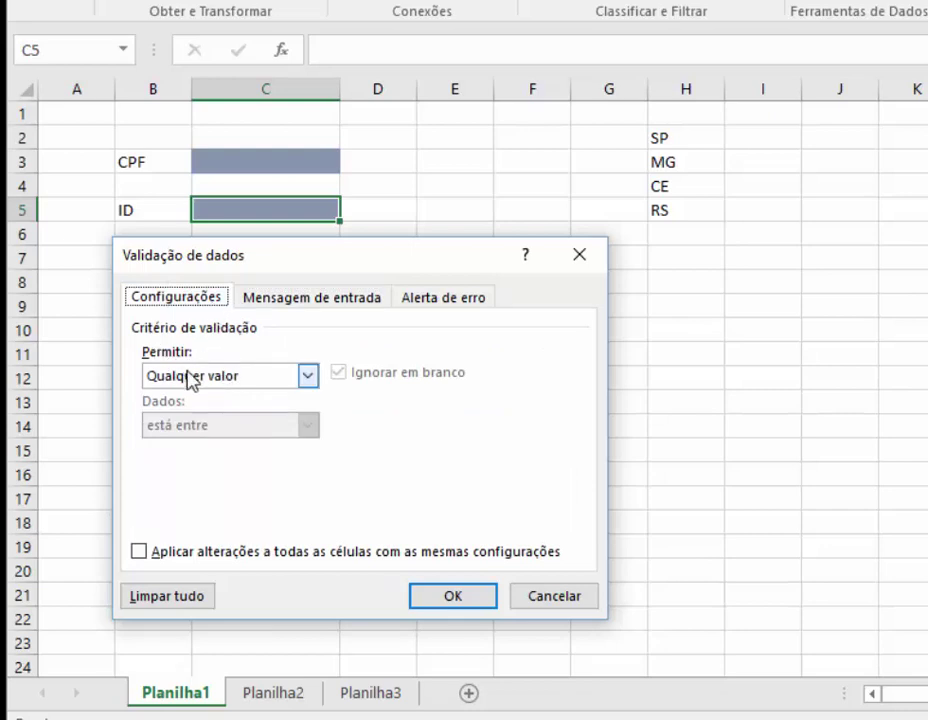
click(240, 379)
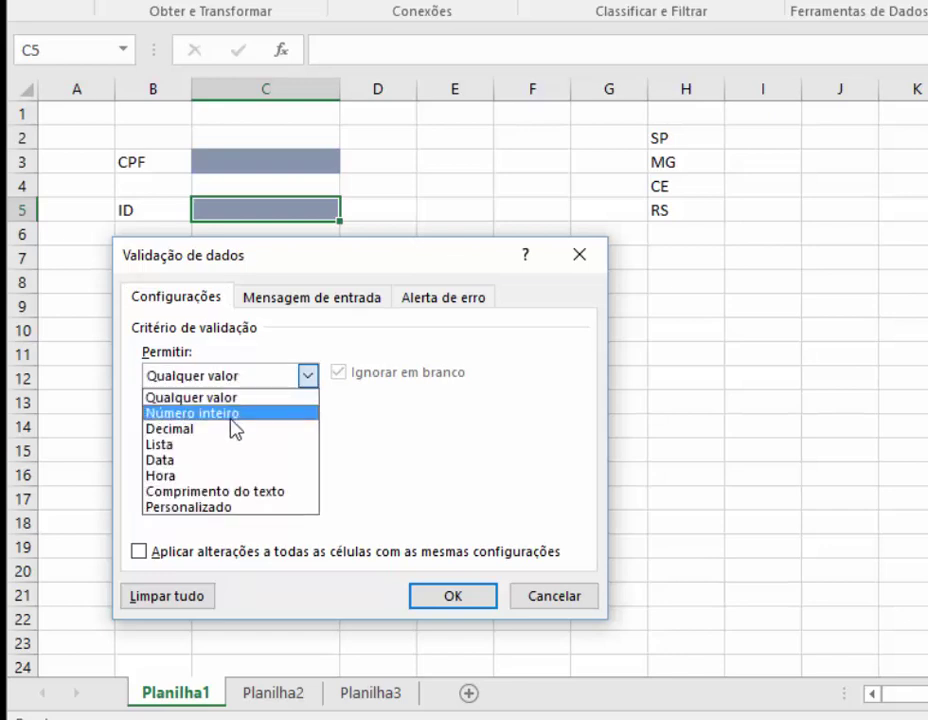
click(234, 413)
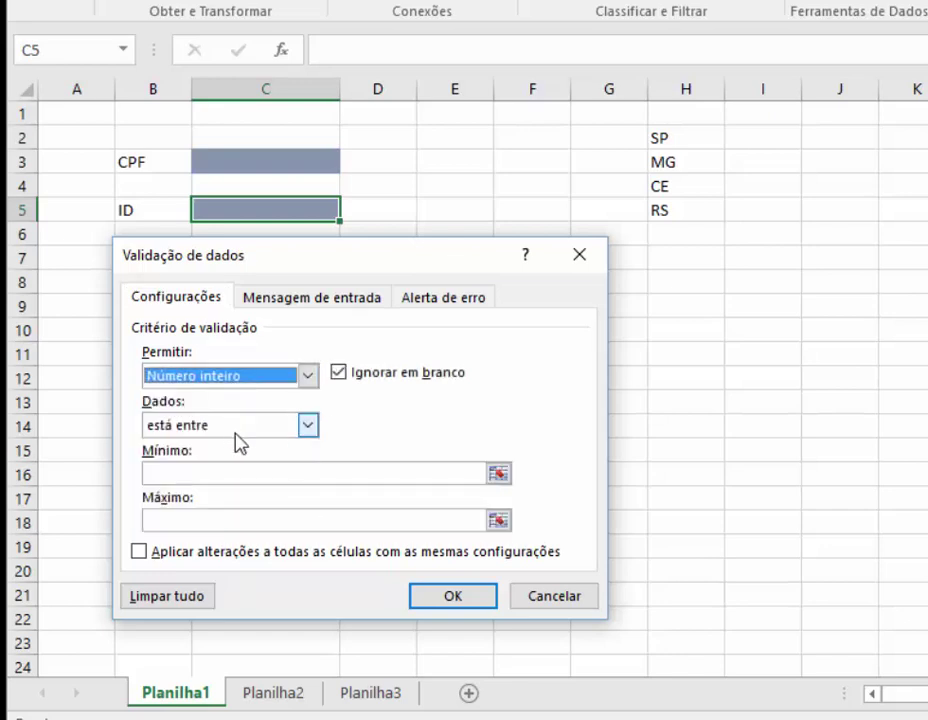
Limit the allowed whole numbers to a minimum of 1 and a maximum of 1000
click(232, 478)
text(0)
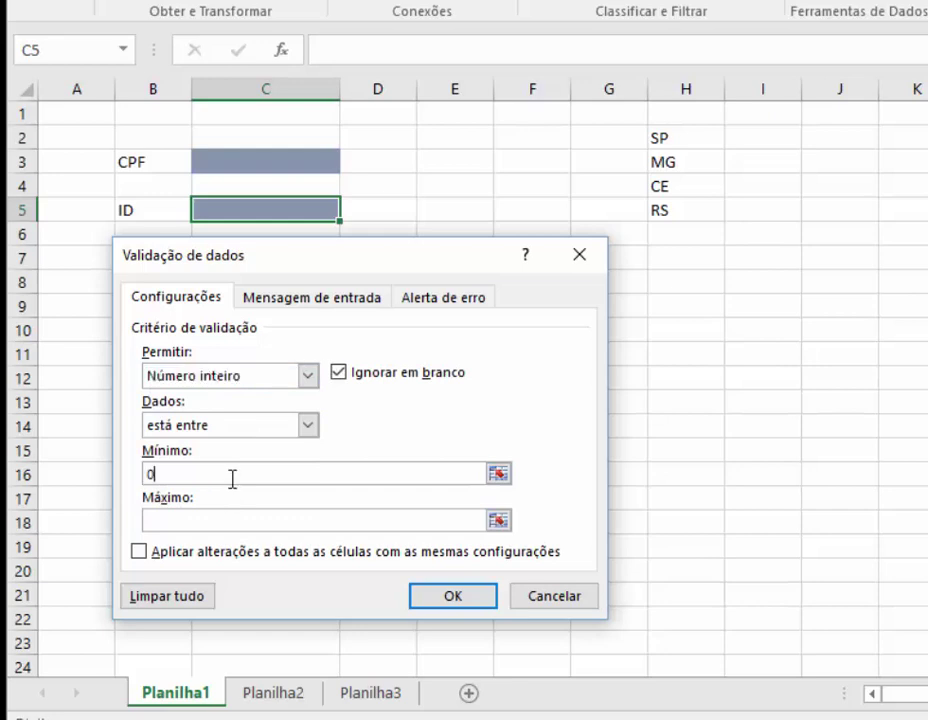
key(Tab)
key(shift+Tab)
text(1)
key(Tab)
text(1000)
Try the Hora criterion, return to Número inteiro and apply the validation rule to cell C5
click(308, 374)
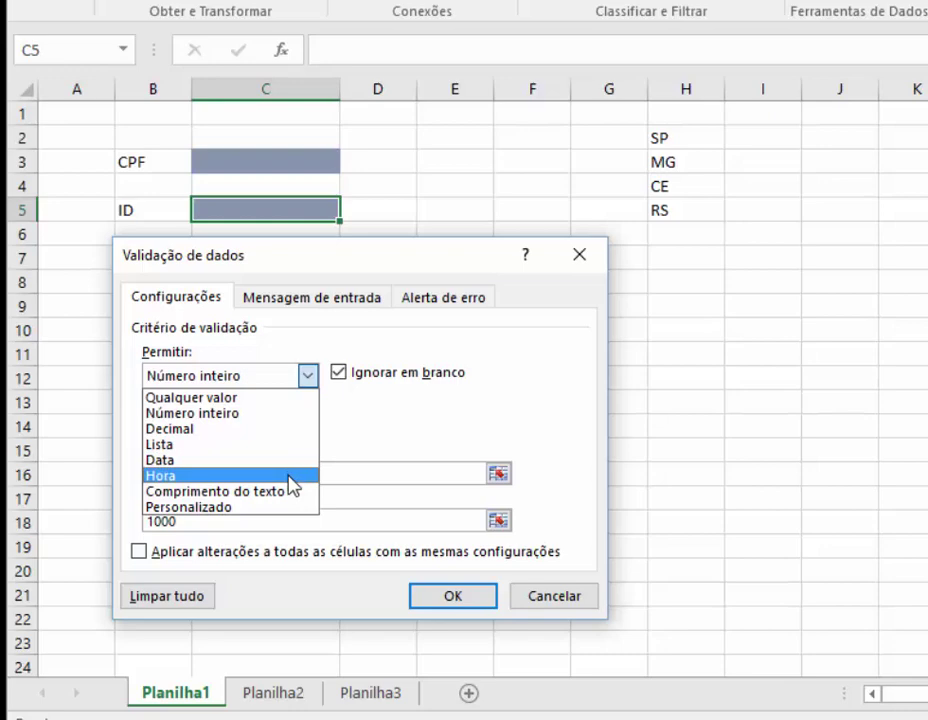
click(289, 477)
click(307, 376)
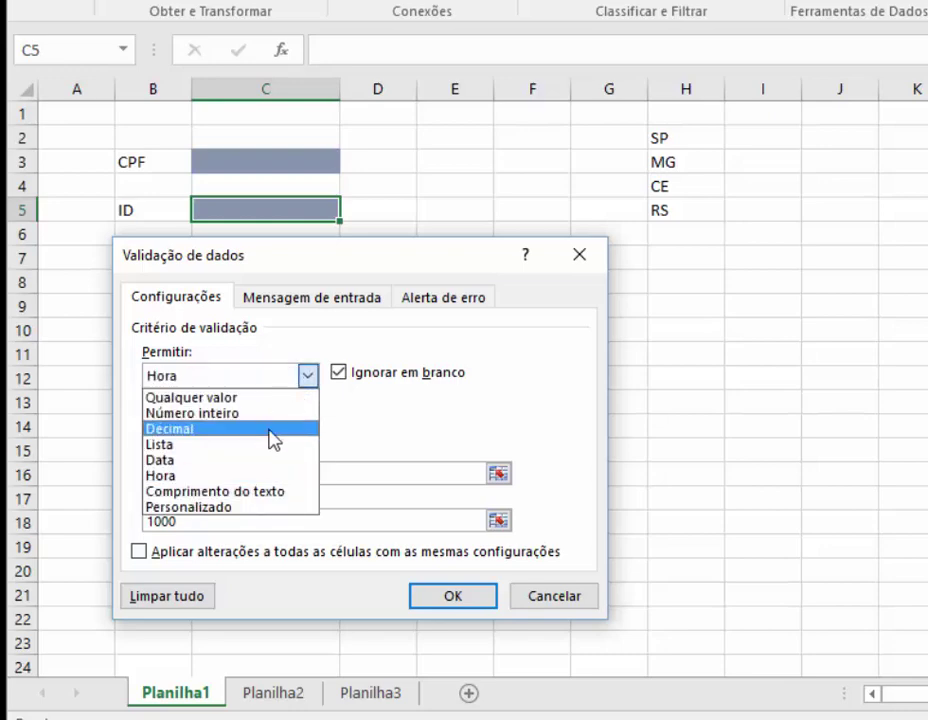
click(265, 414)
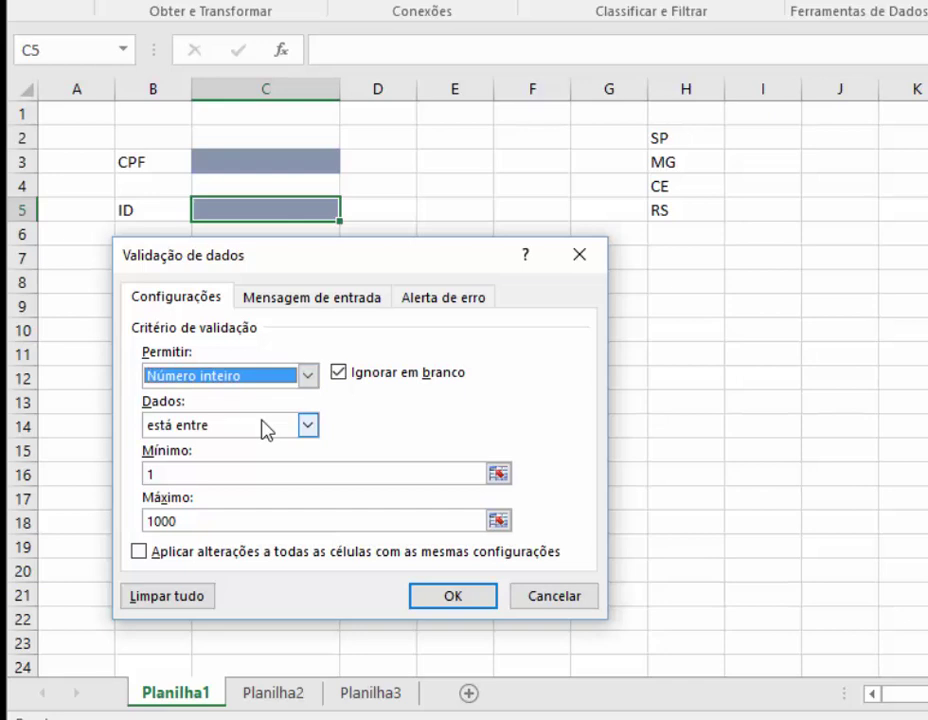
click(307, 376)
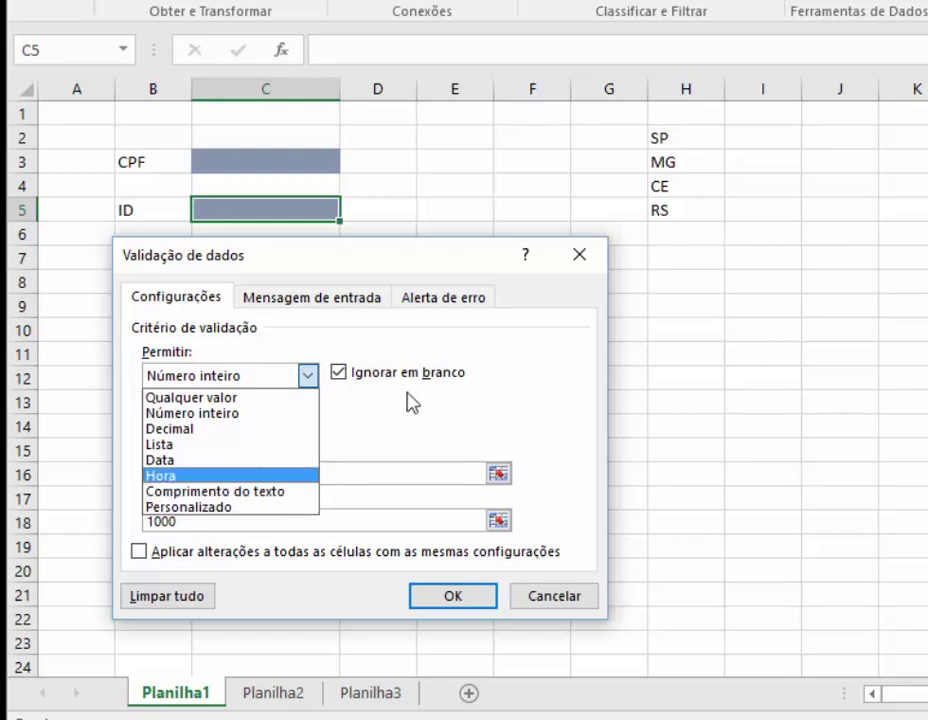
click(245, 413)
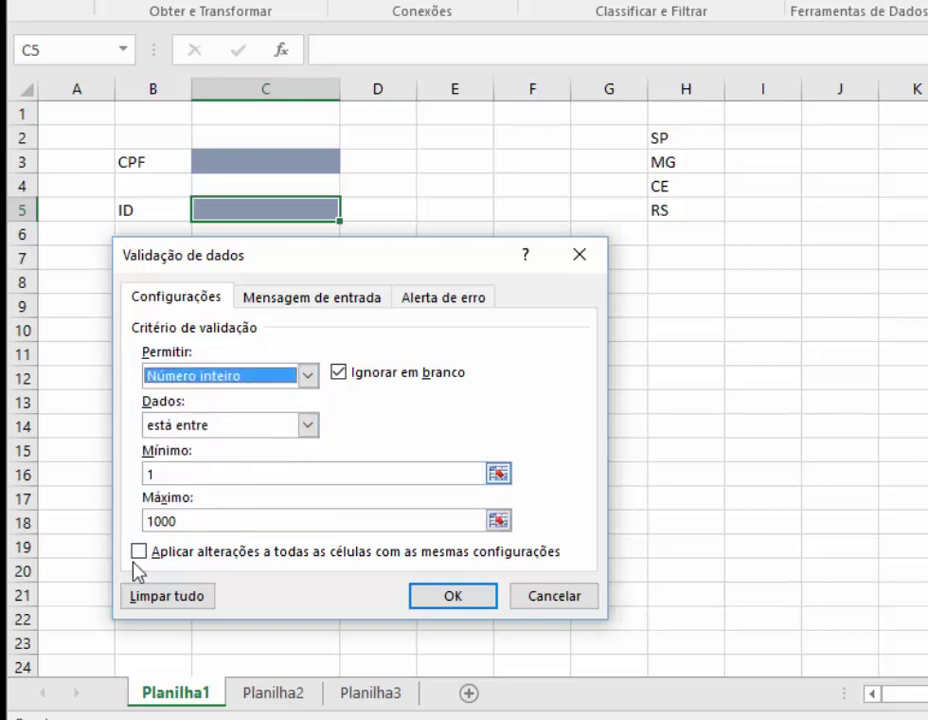
click(460, 595)
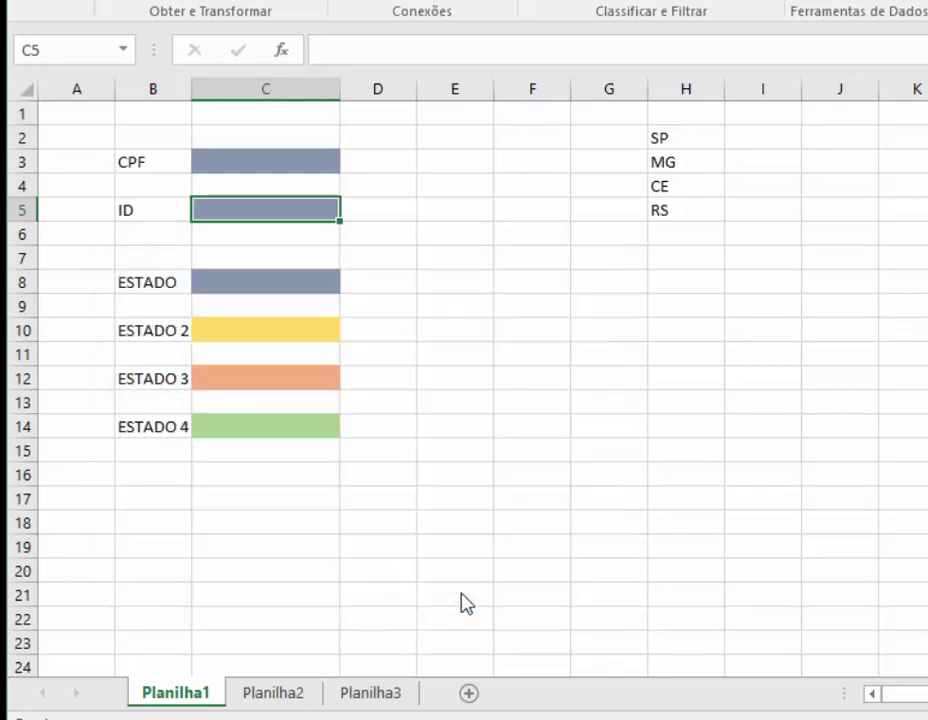
Enter 500 in the ID cell C5 to test a value inside the allowed range
click(420, 453)
click(238, 191)
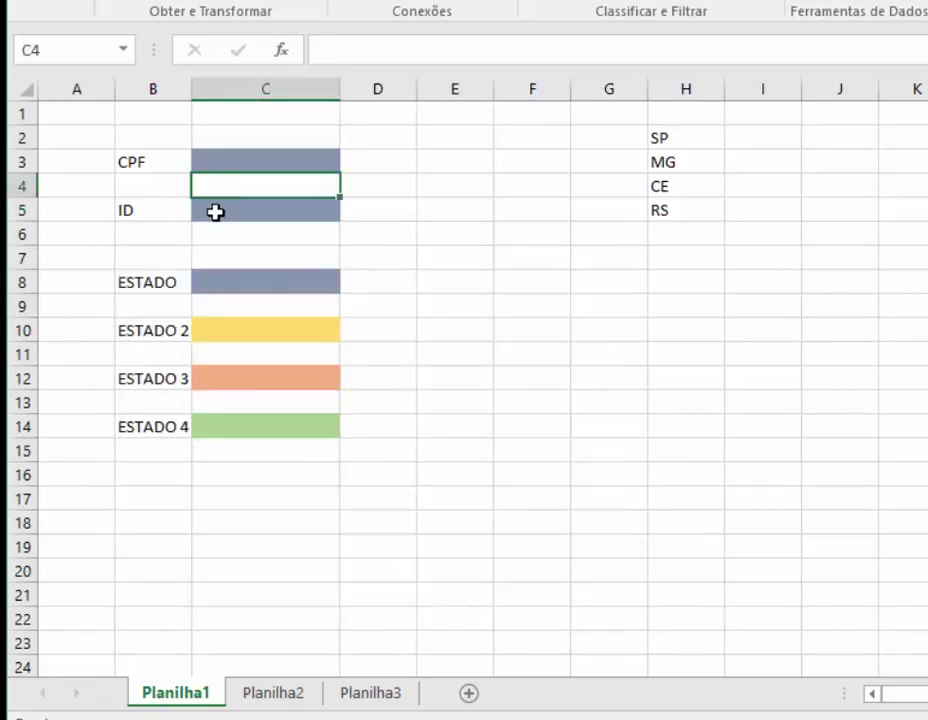
click(215, 210)
text(500)
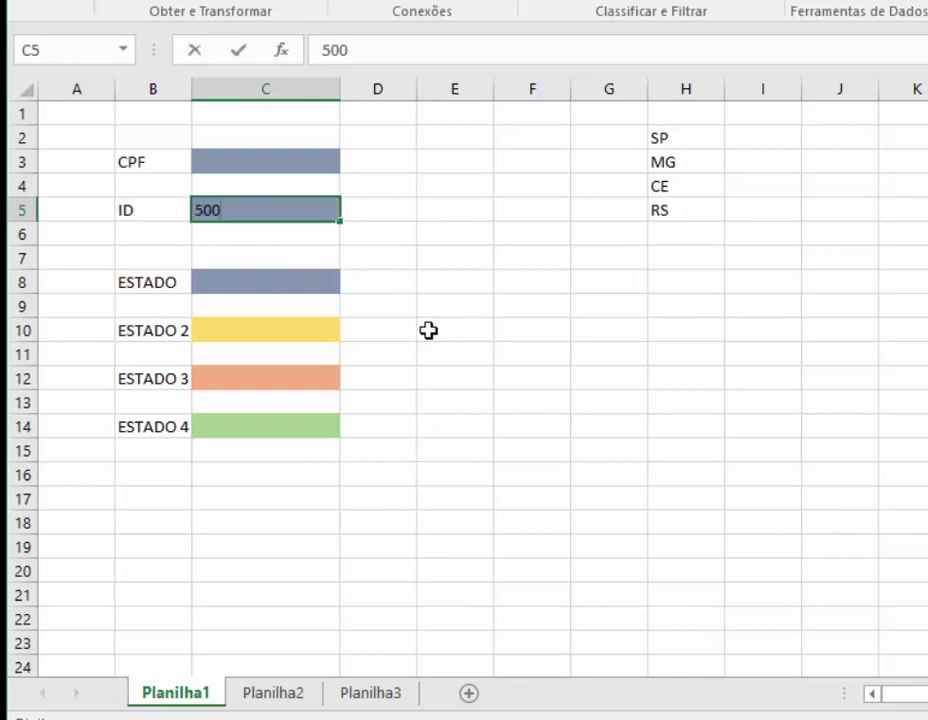
key(Return)
key(Up)
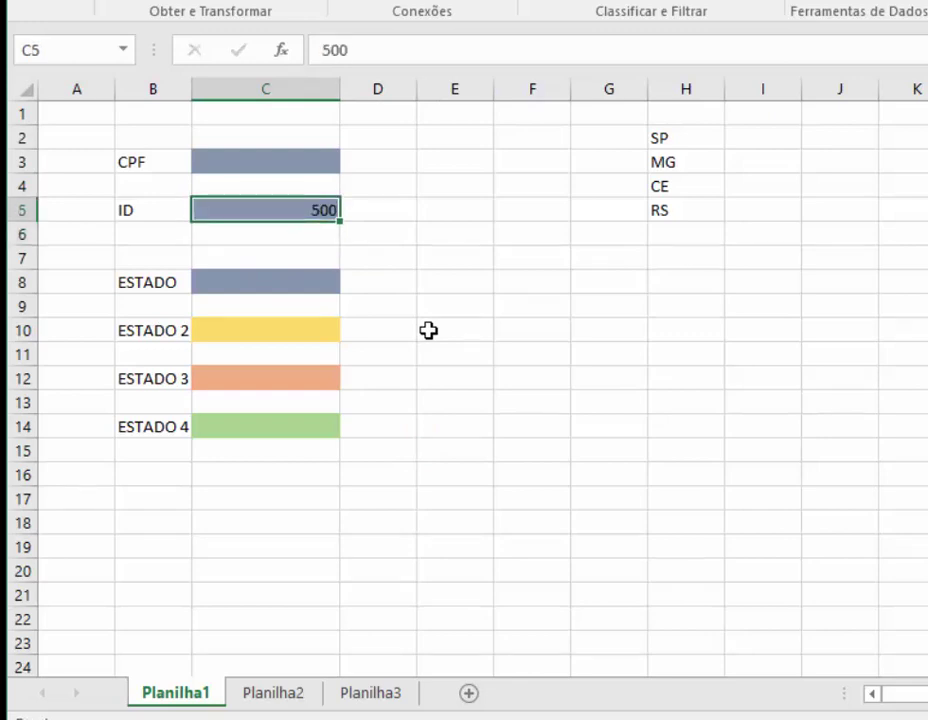
Try to enter 1200 in cell C5 to test a value above the maximum, and cancel the entry
text(1200)
key(Return)
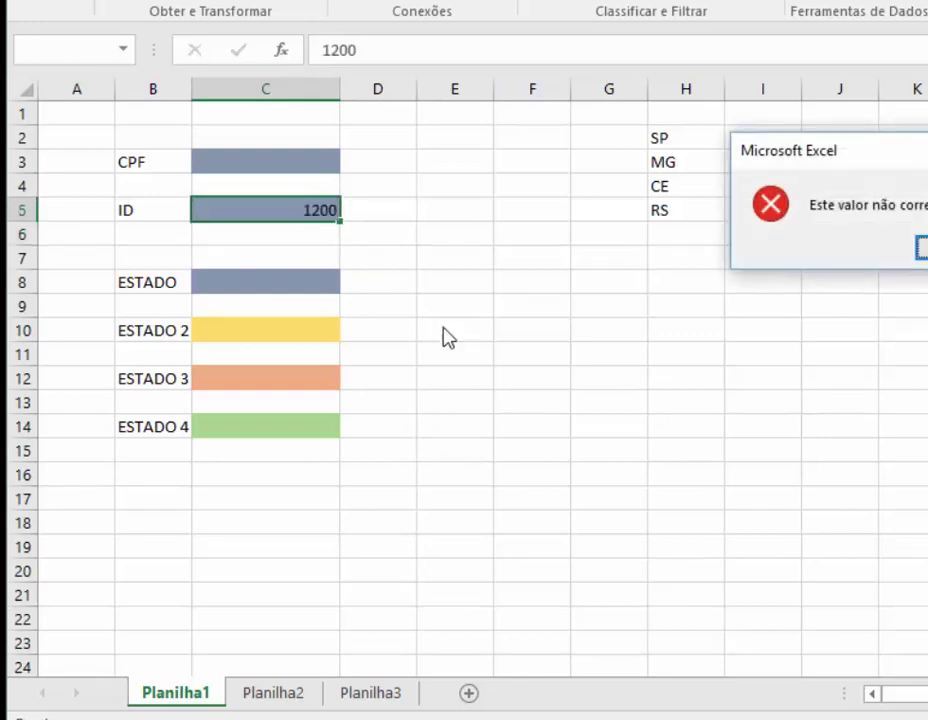
drag(850, 150, 325, 271)
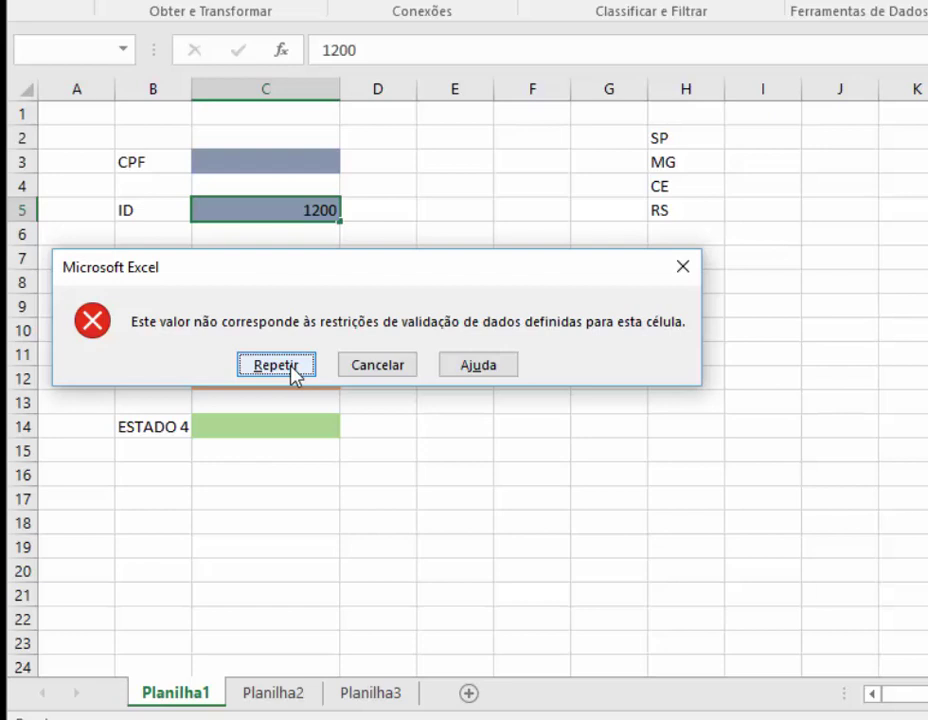
key(Escape)
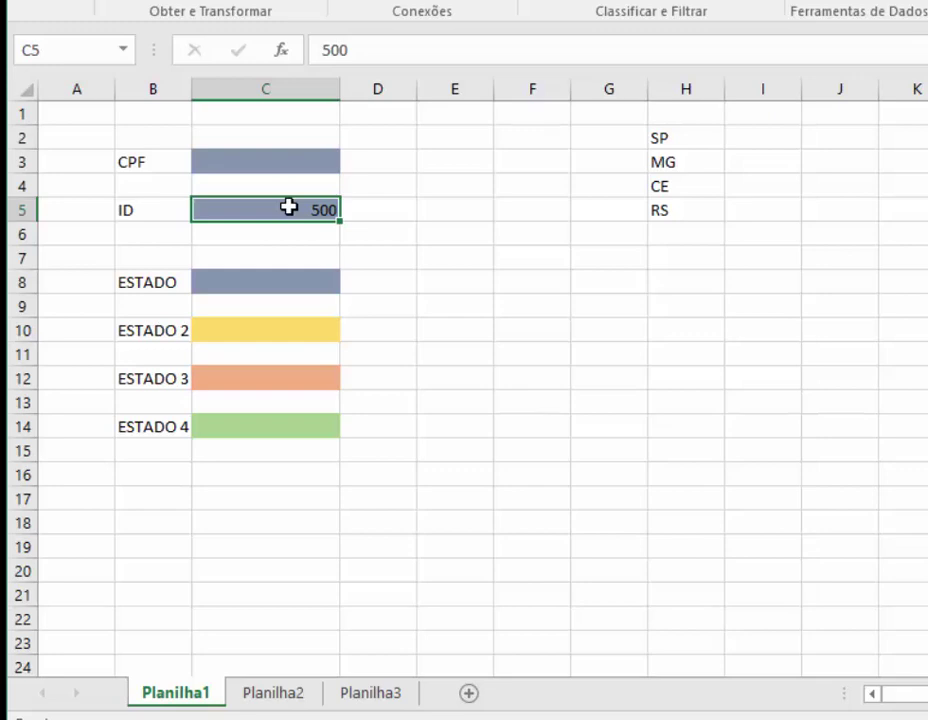
Enter the limit value 1000 in cell C5 and try changing it to 1001
text(1000)
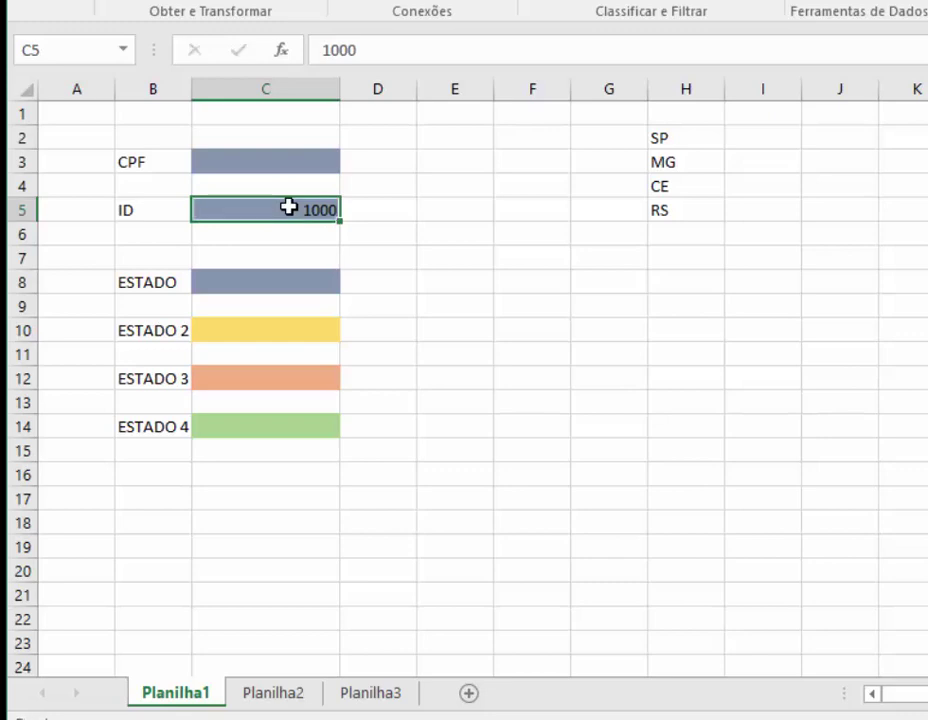
key(Return)
click(288, 207)
key(F2)
key(BackSpace)
text(1)
key(Return)
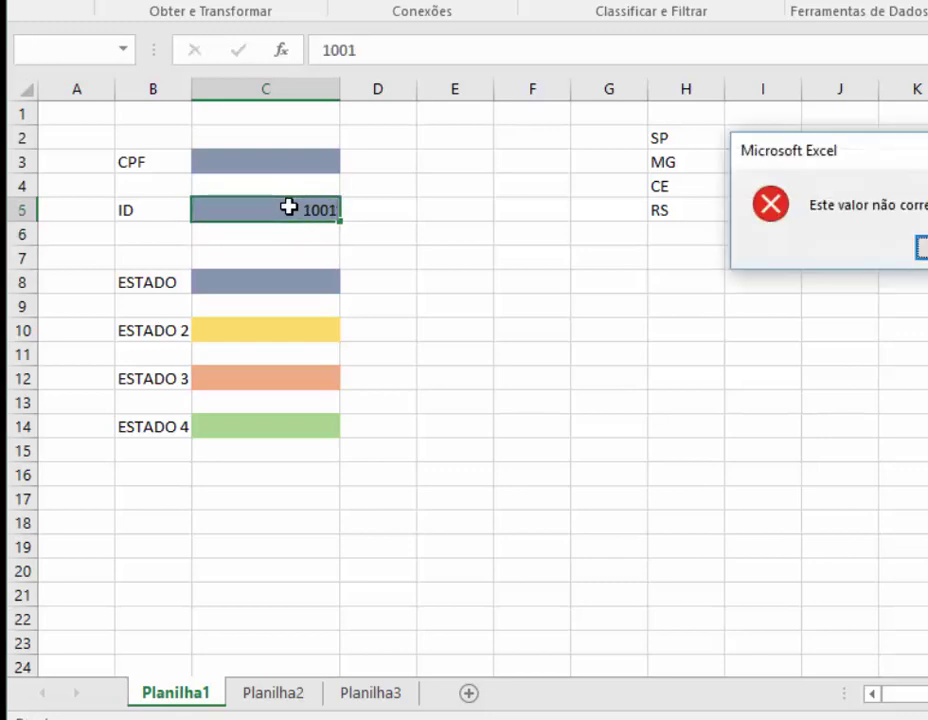
Retry the entry in cell C5 with the value 700
drag(877, 151, 199, 265)
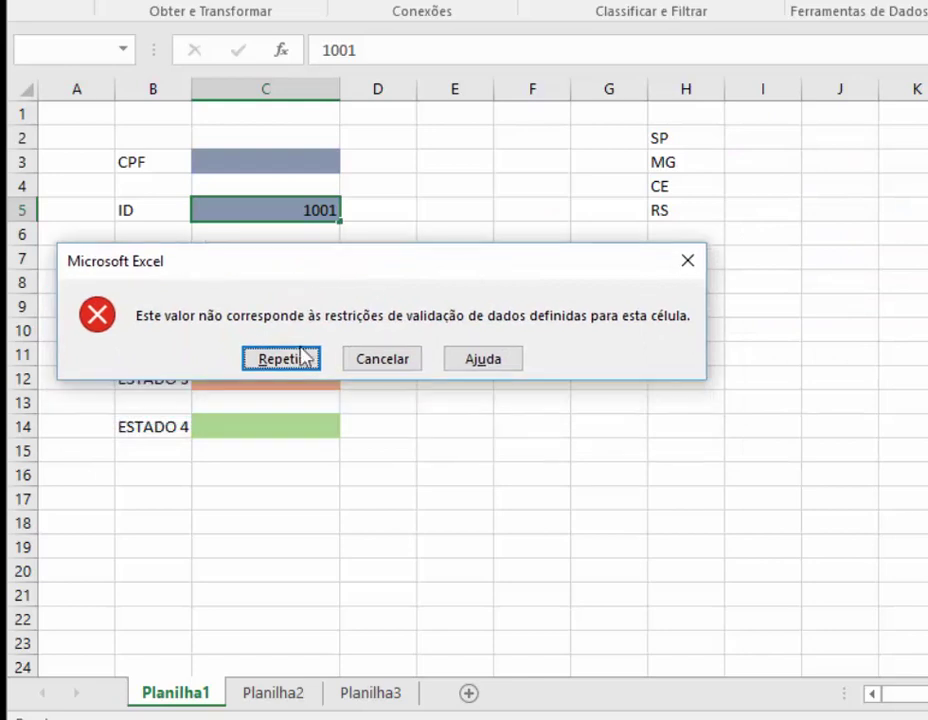
click(304, 356)
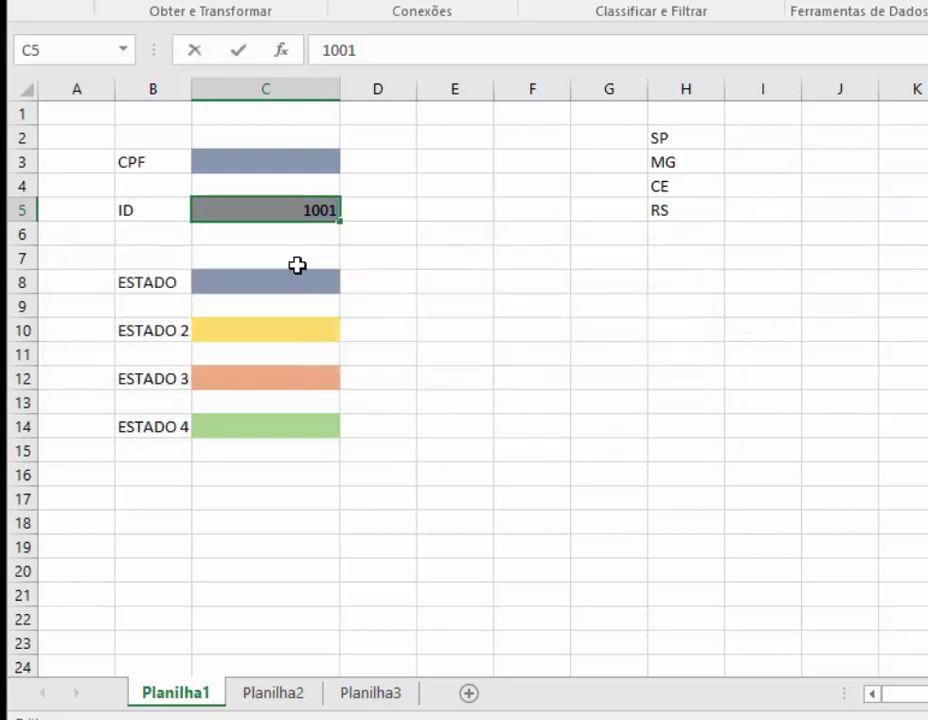
text(700)
key(Return)
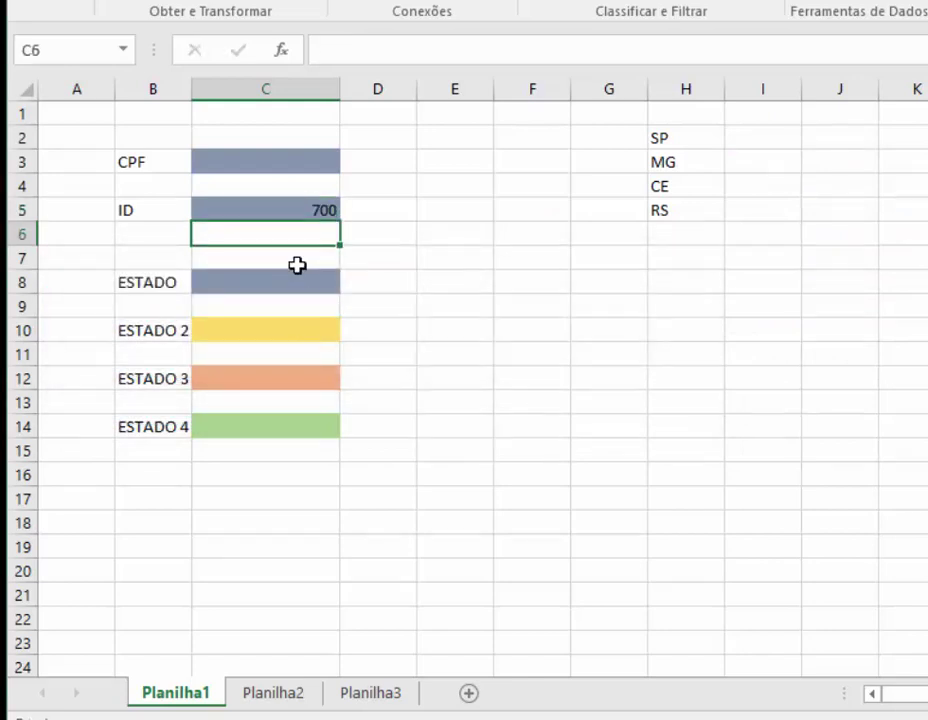
Open the data validation error alert settings for the ID cell C5 and set the style to Aviso
click(267, 217)
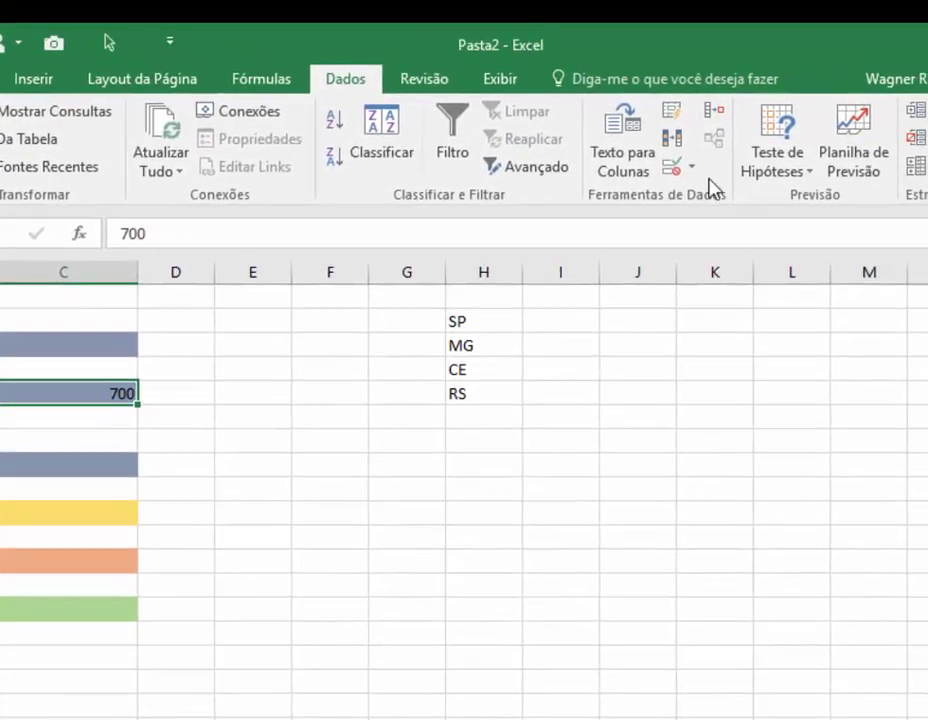
click(684, 172)
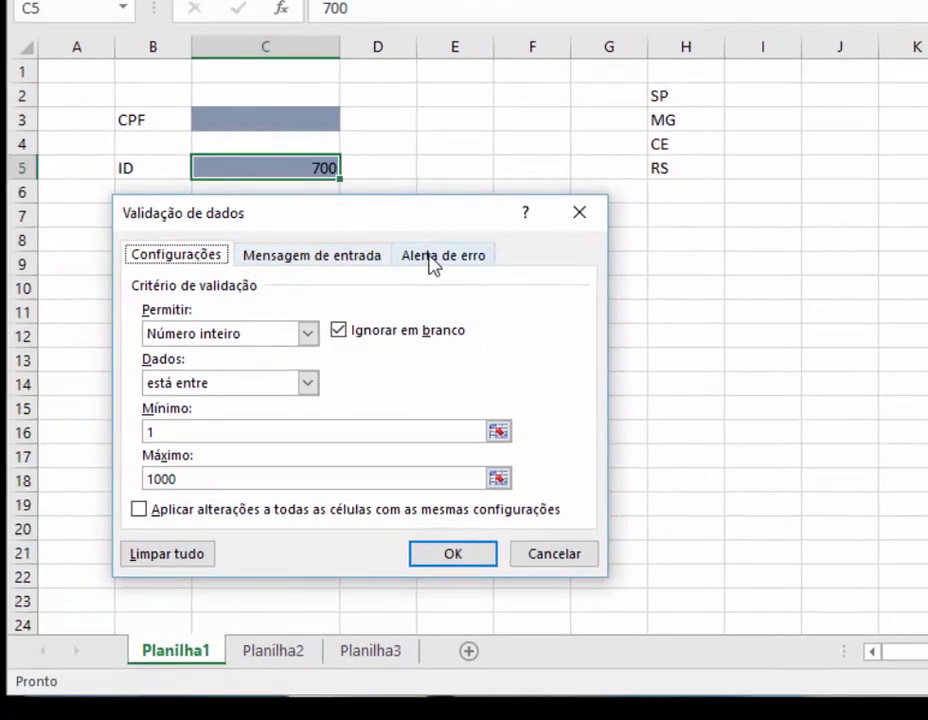
click(338, 368)
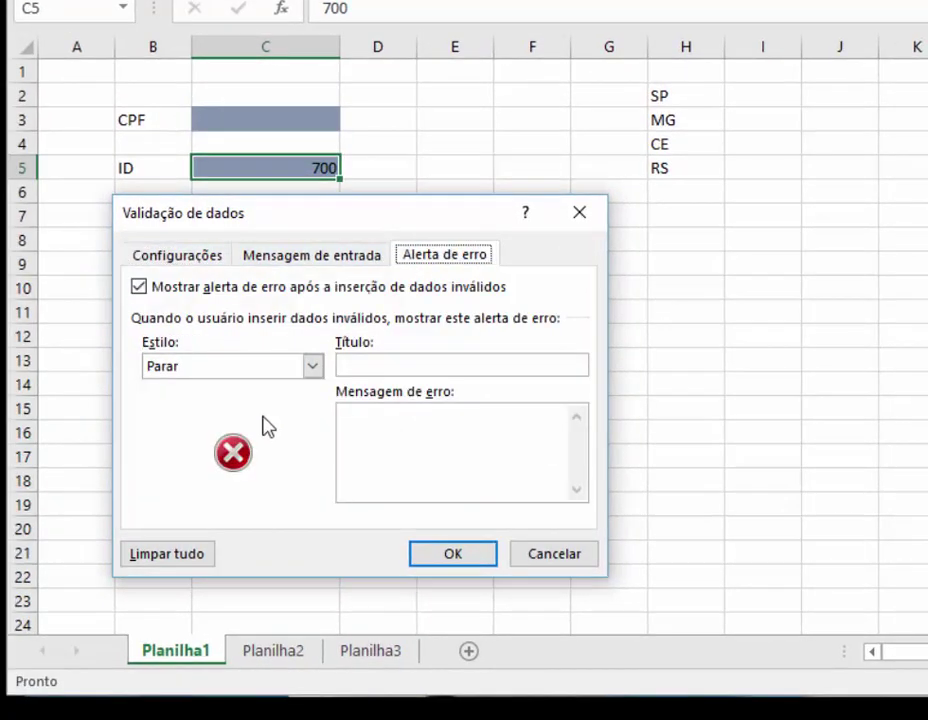
click(183, 372)
click(211, 375)
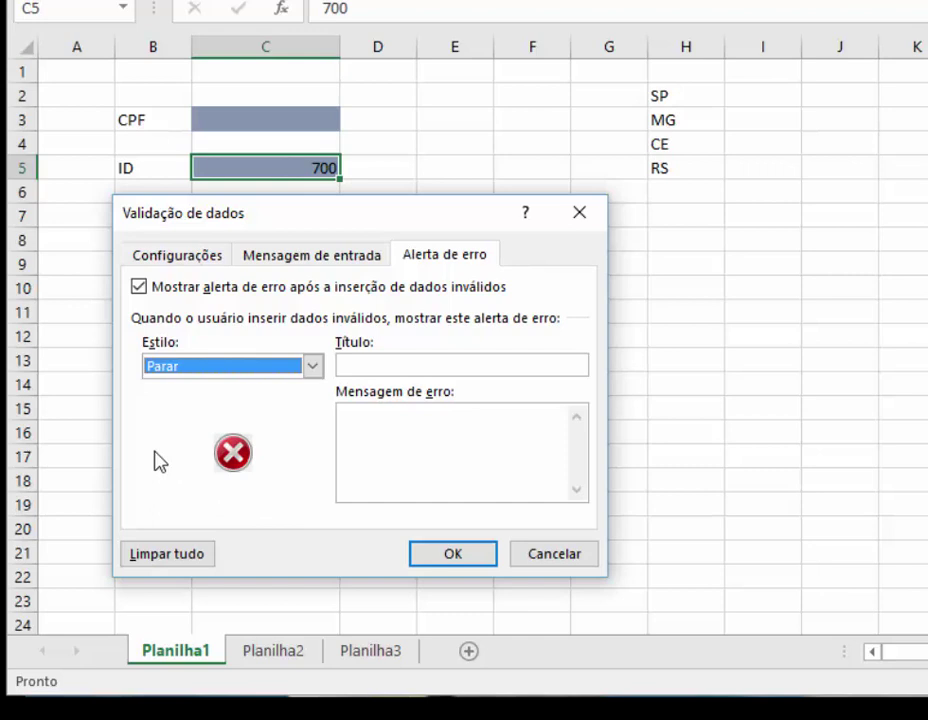
click(258, 366)
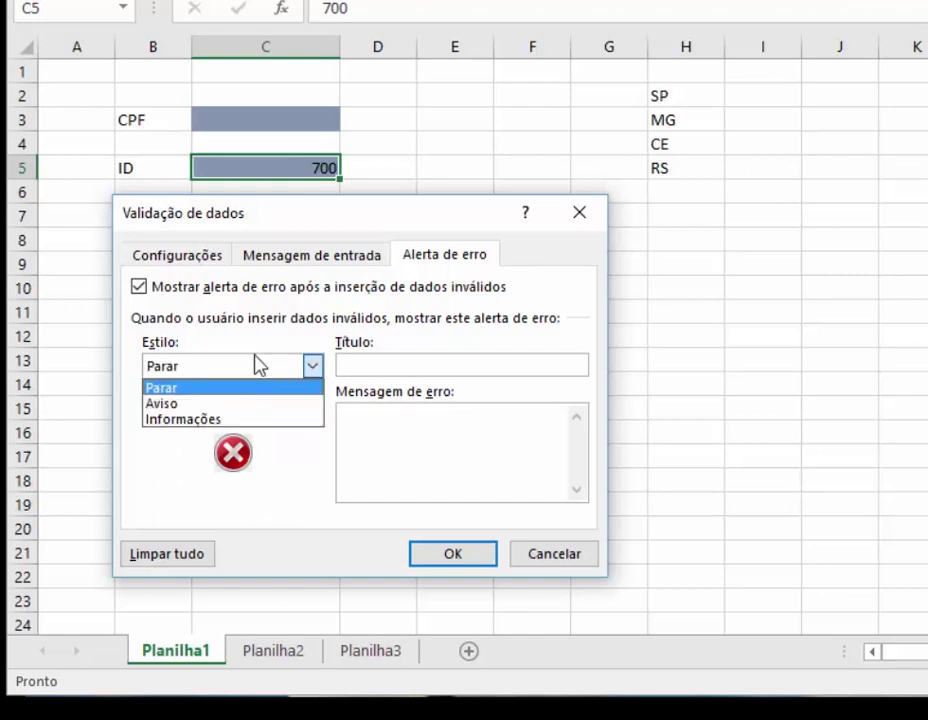
click(229, 404)
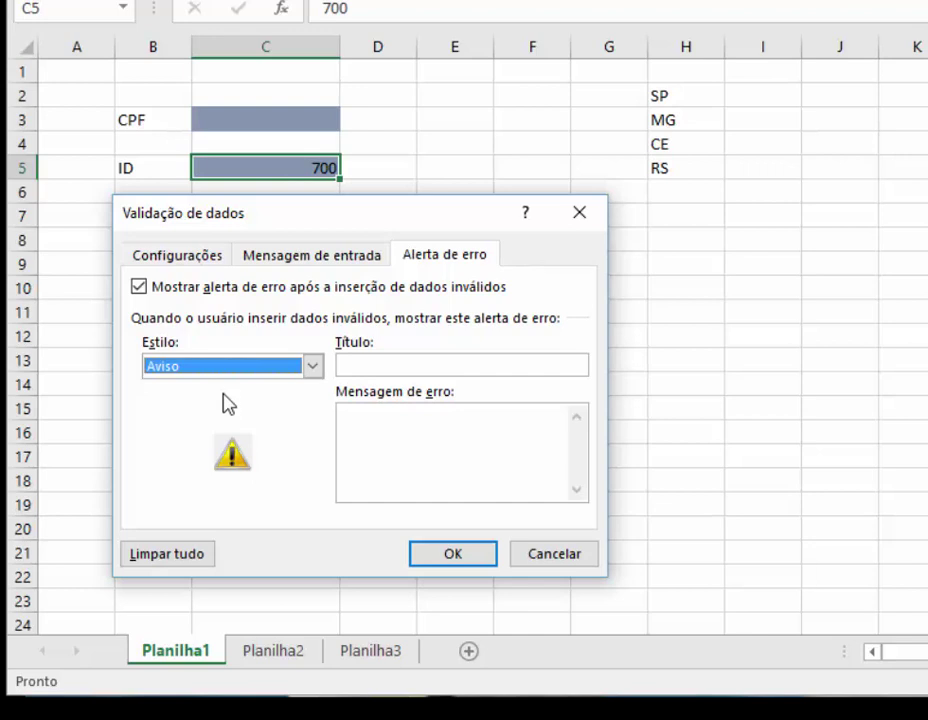
Try the Informações style for the error alert, and set the style back to Aviso
click(226, 368)
click(243, 420)
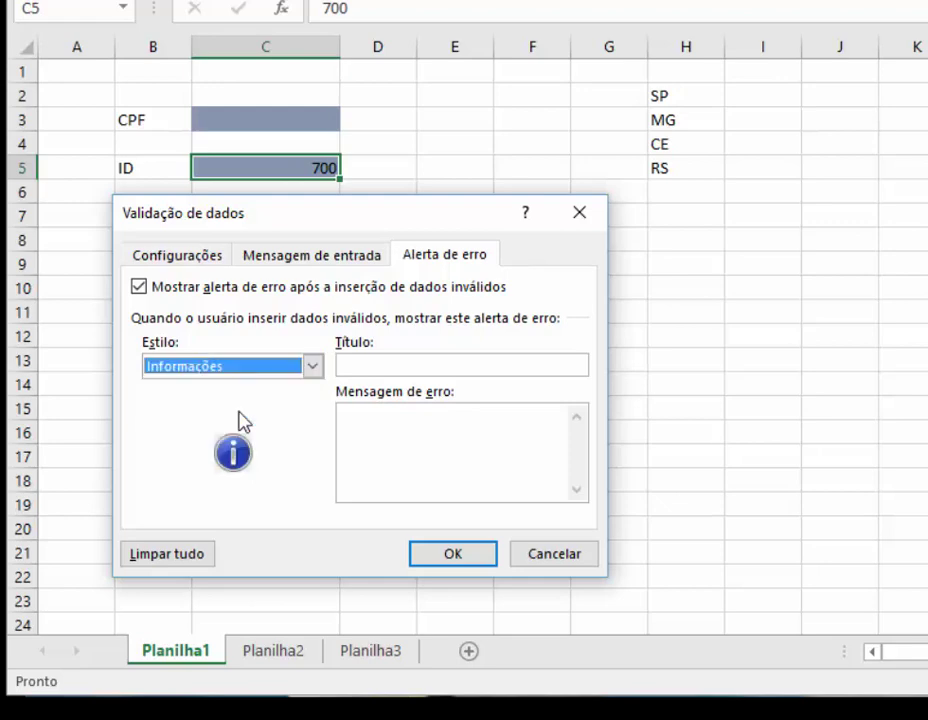
click(312, 368)
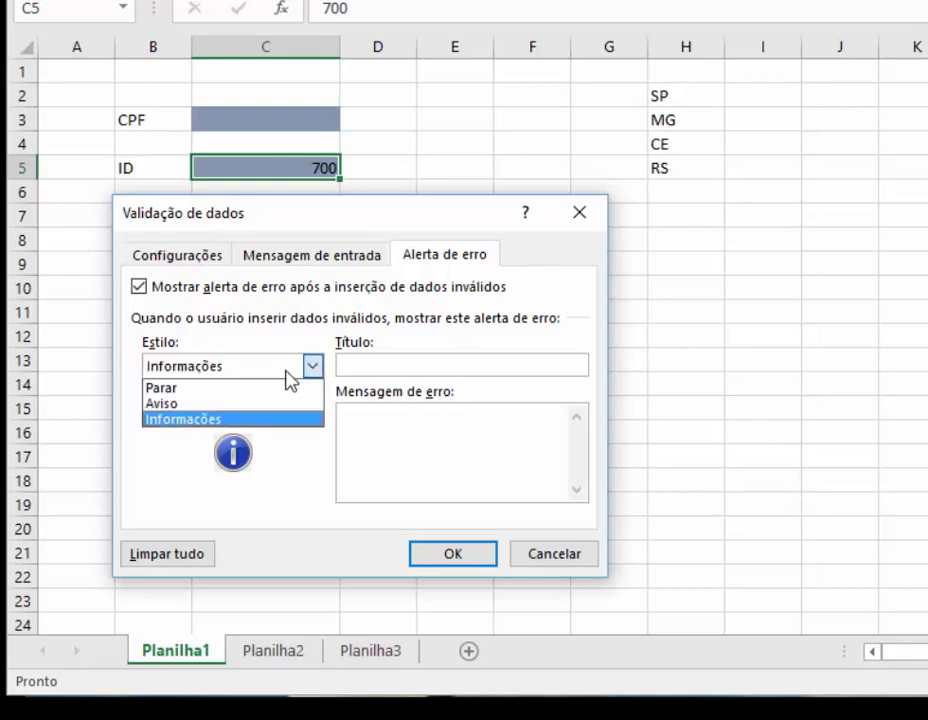
click(288, 405)
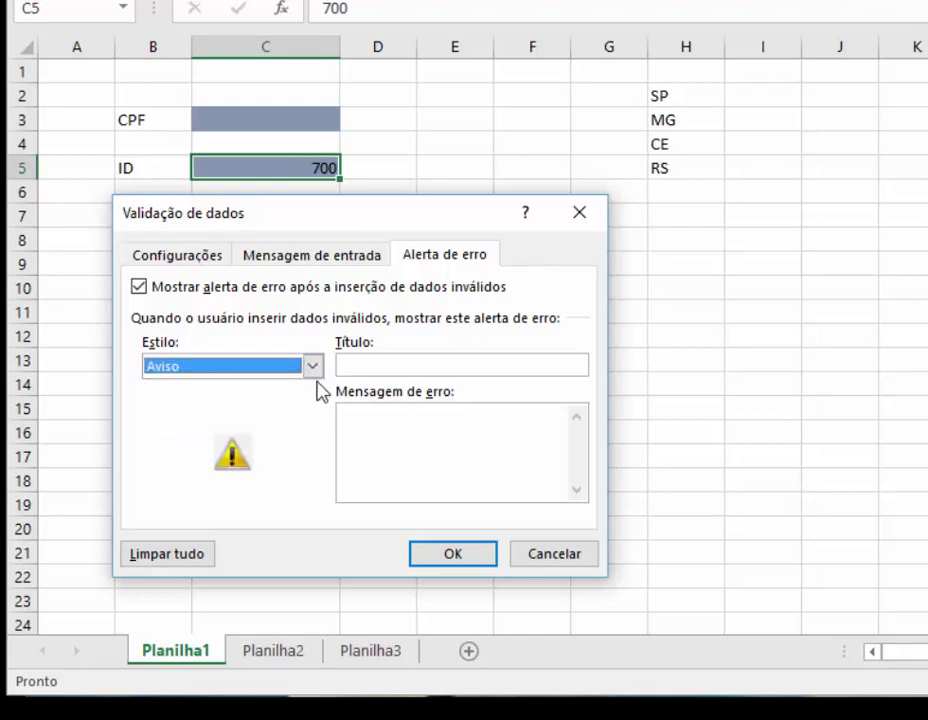
Title the error alert "ID" with the message "Registro acima do permitido." and apply the validation
click(396, 366)
text(ID)
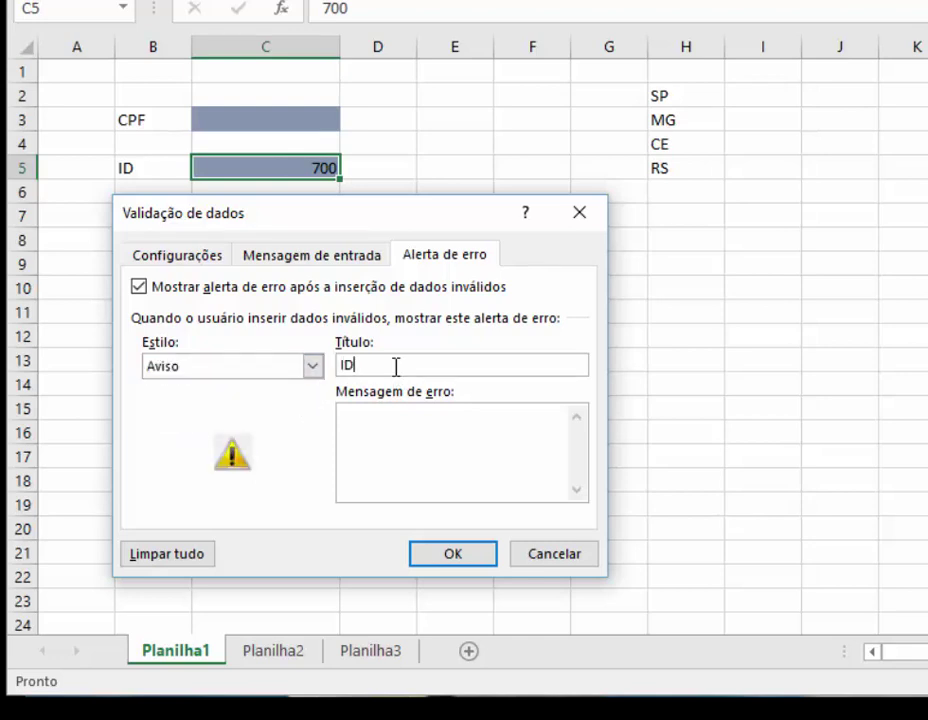
key(Tab)
text(Registro ac)
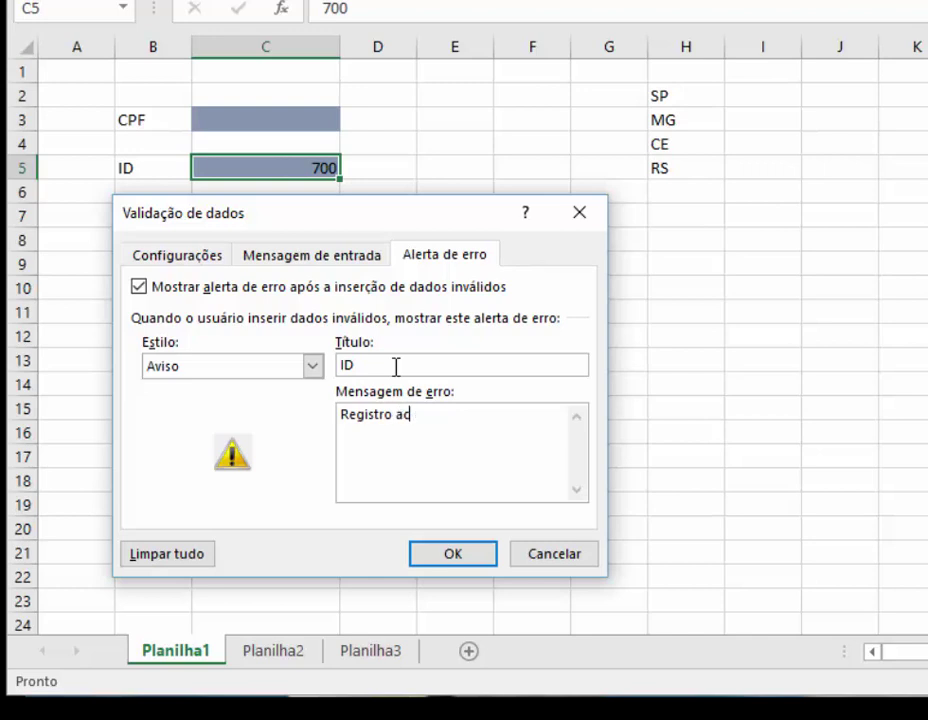
text(ima do permi)
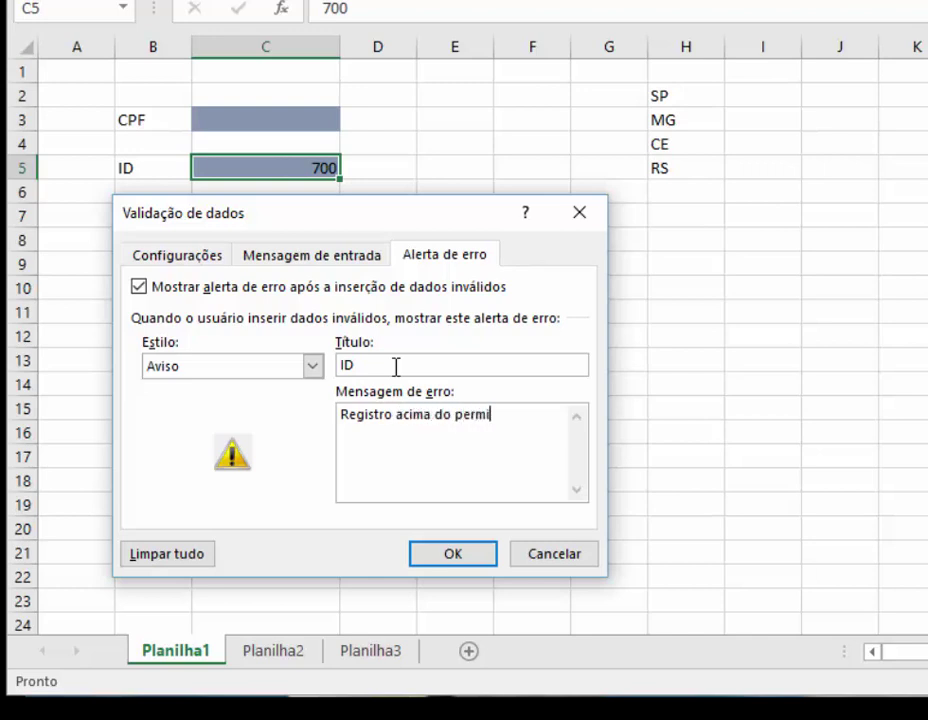
text(tido.)
click(450, 554)
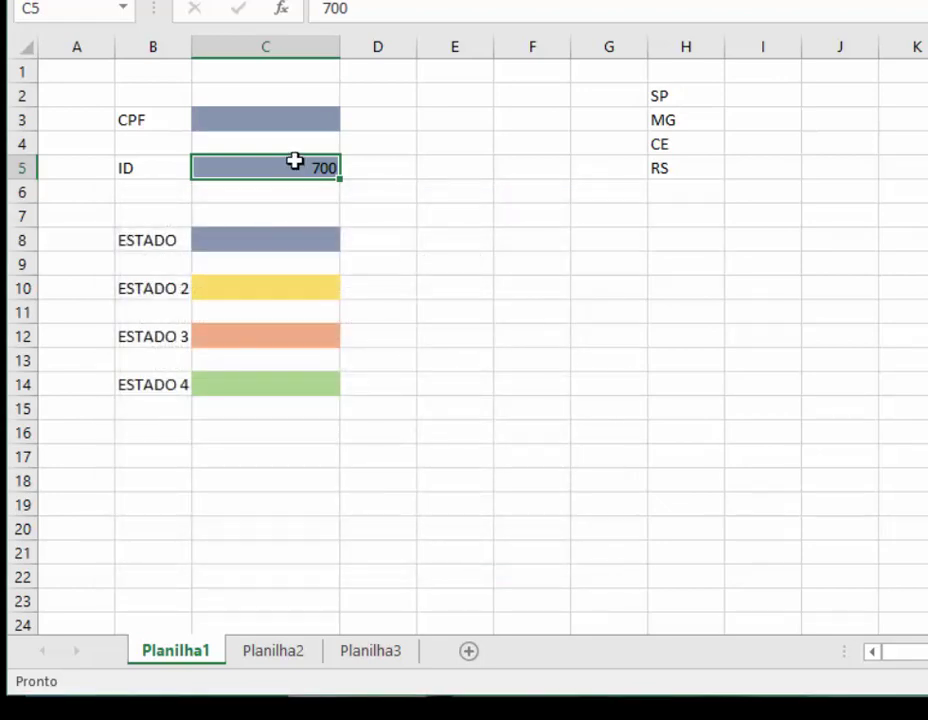
Enter 1002 in cell C5 to test the custom warning, and accept the out-of-range value
text(1002)
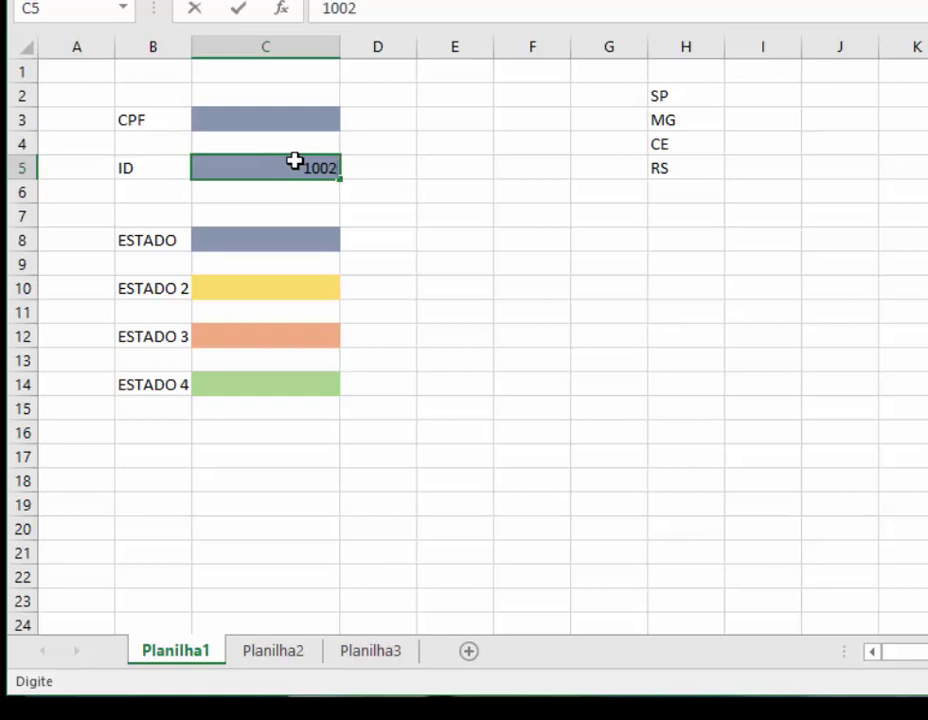
key(Return)
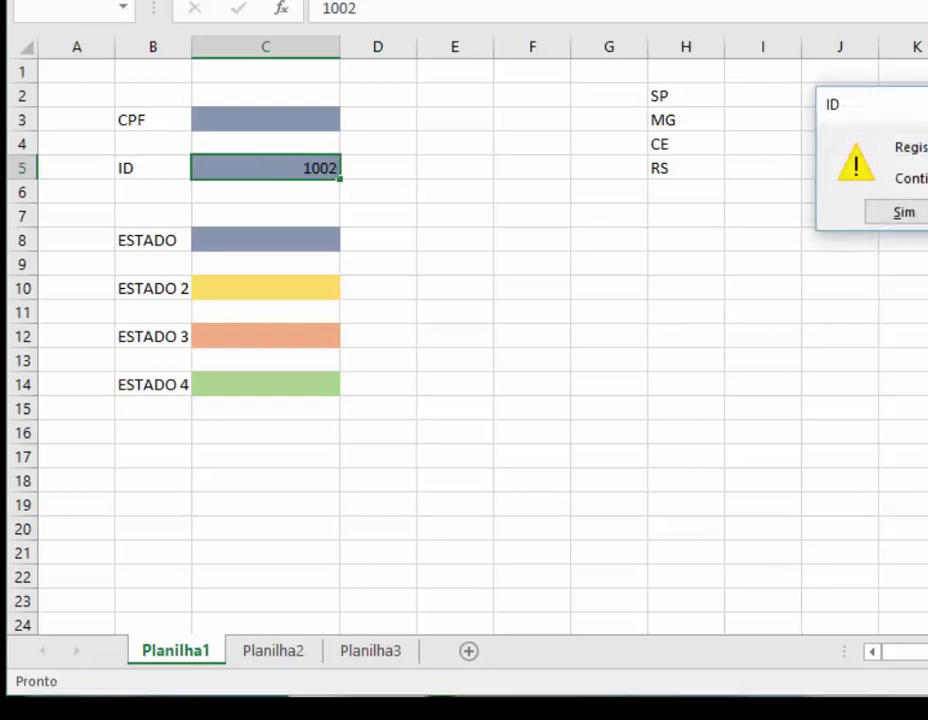
drag(900, 104, 271, 228)
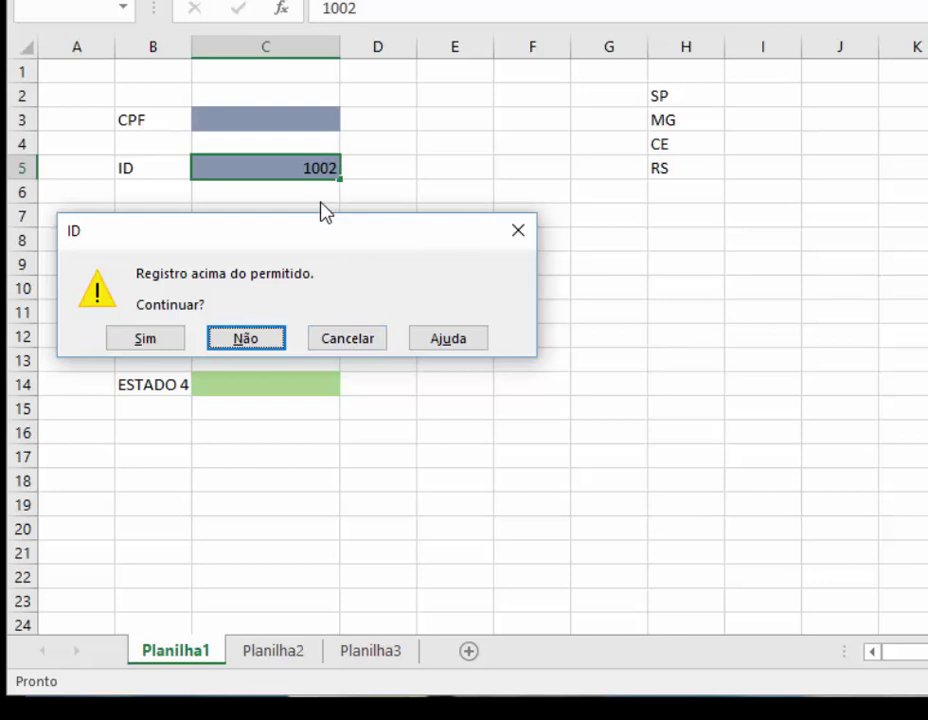
click(168, 340)
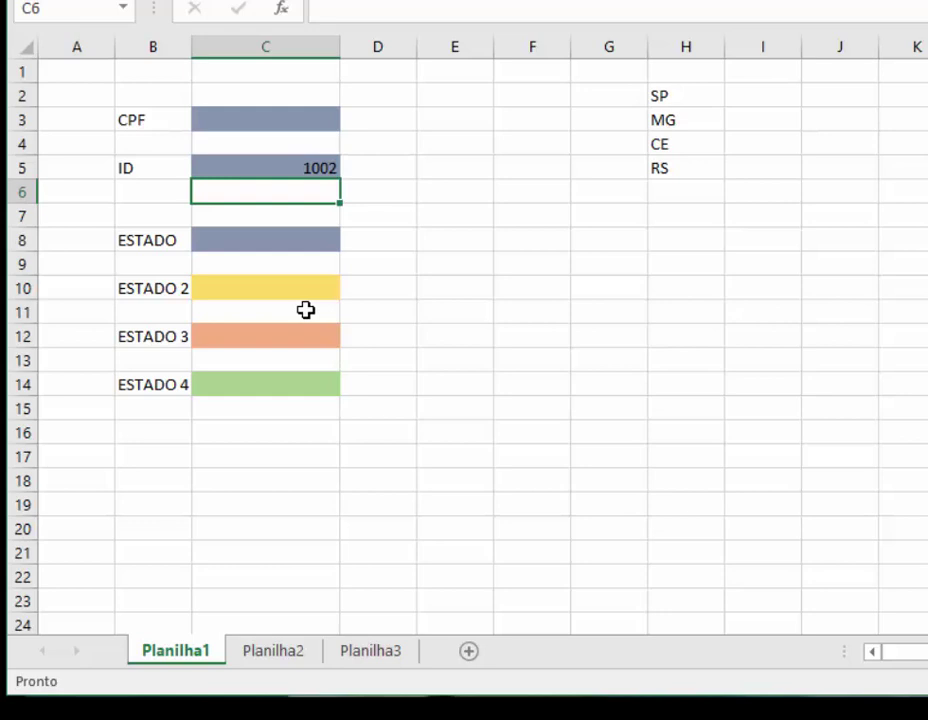
click(305, 160)
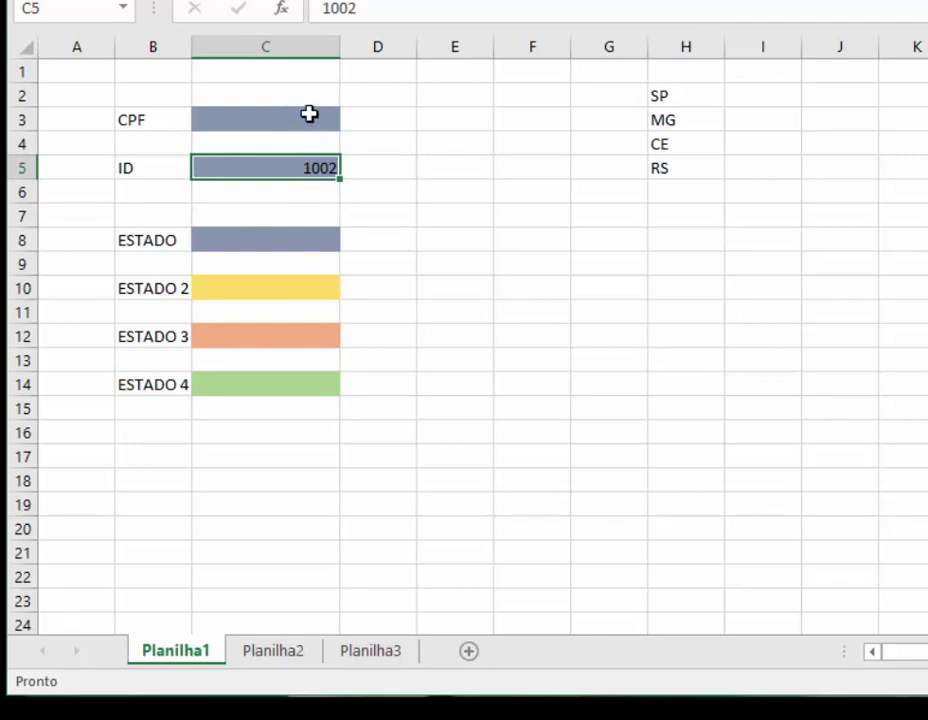
click(309, 117)
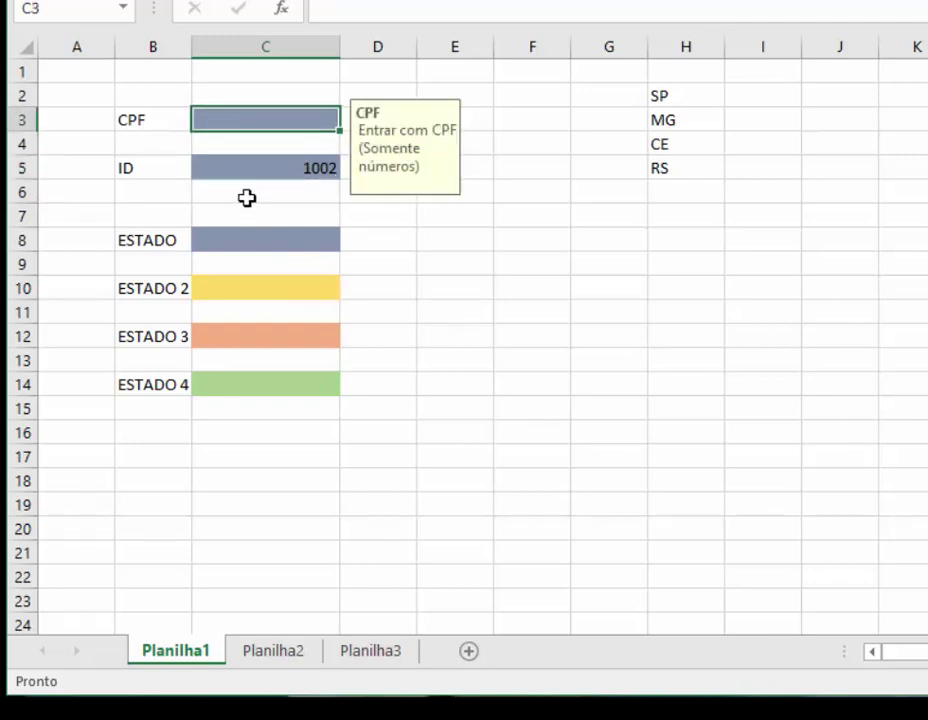
click(267, 168)
click(267, 168)
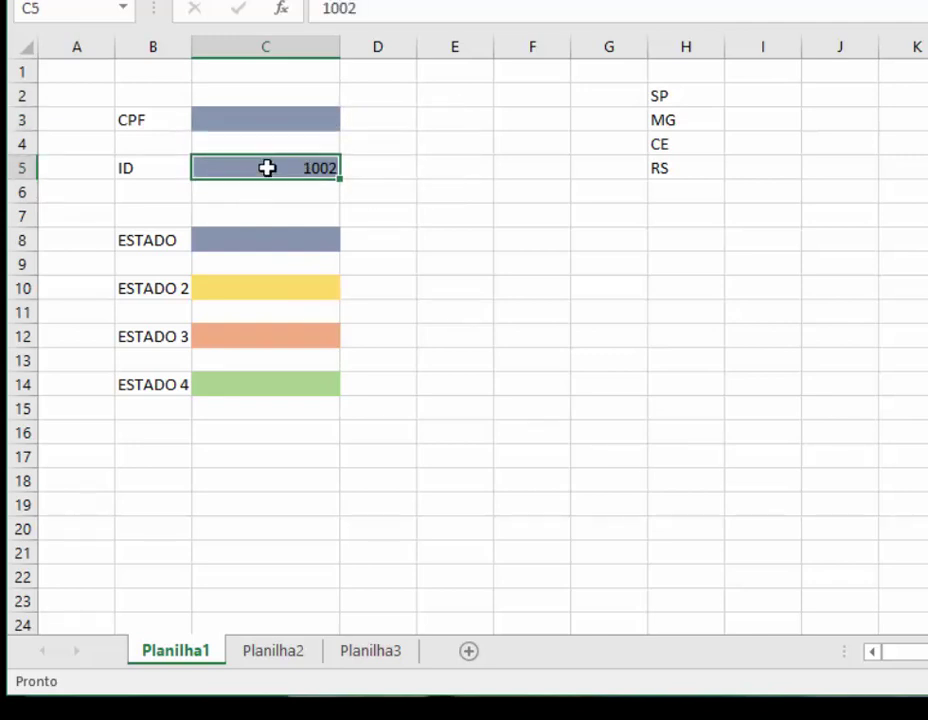
Add list validation (Lista) to the ESTADO cell C8 with the source SP;MG;CE;RS
click(301, 244)
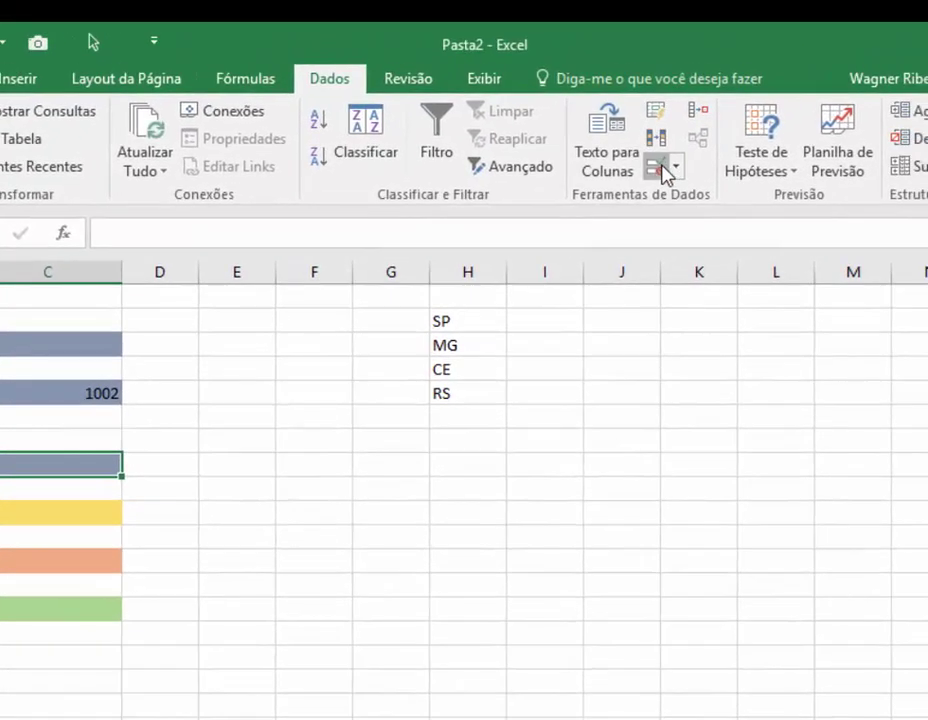
click(665, 172)
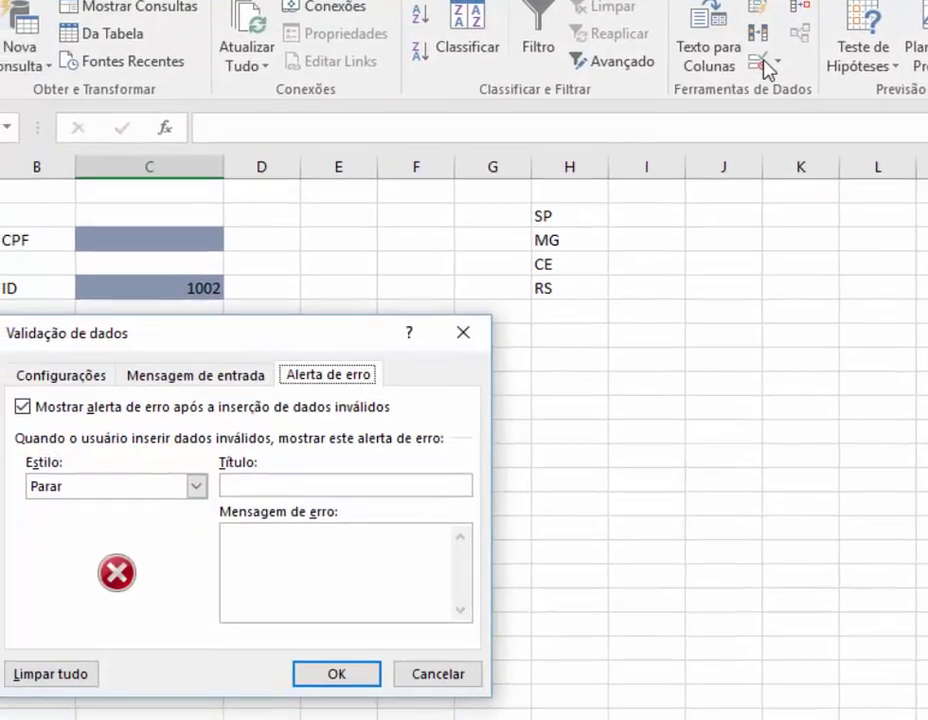
drag(412, 222, 755, 165)
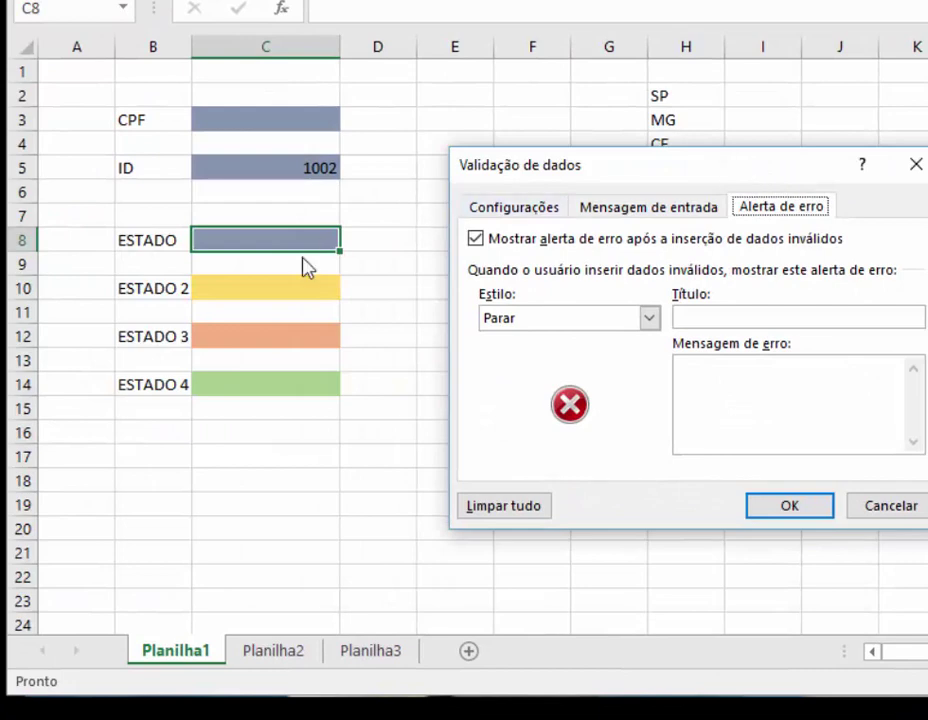
click(541, 211)
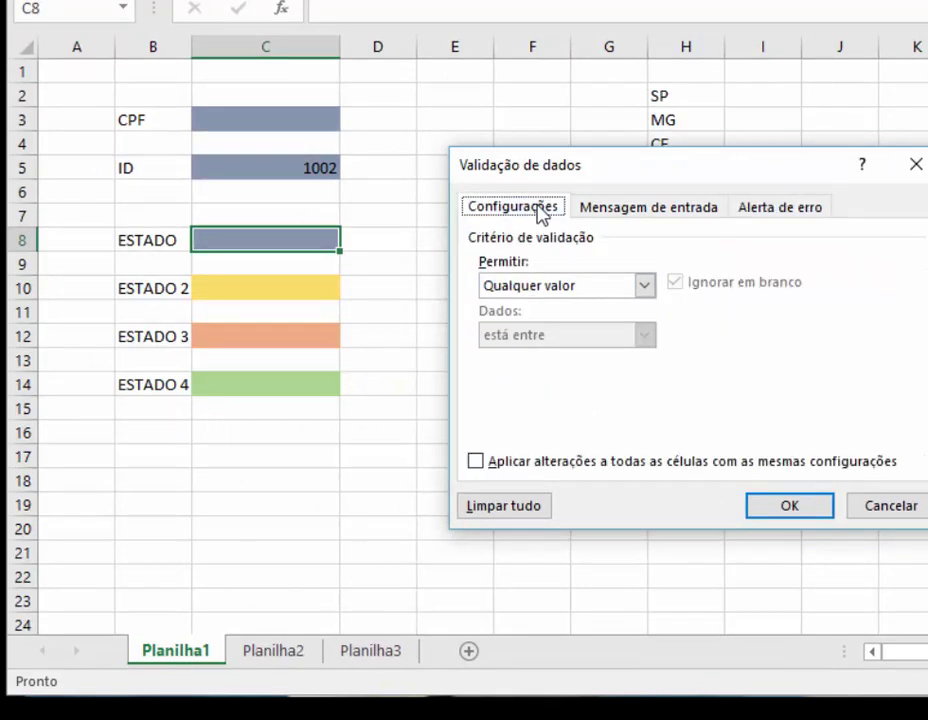
click(557, 286)
click(519, 355)
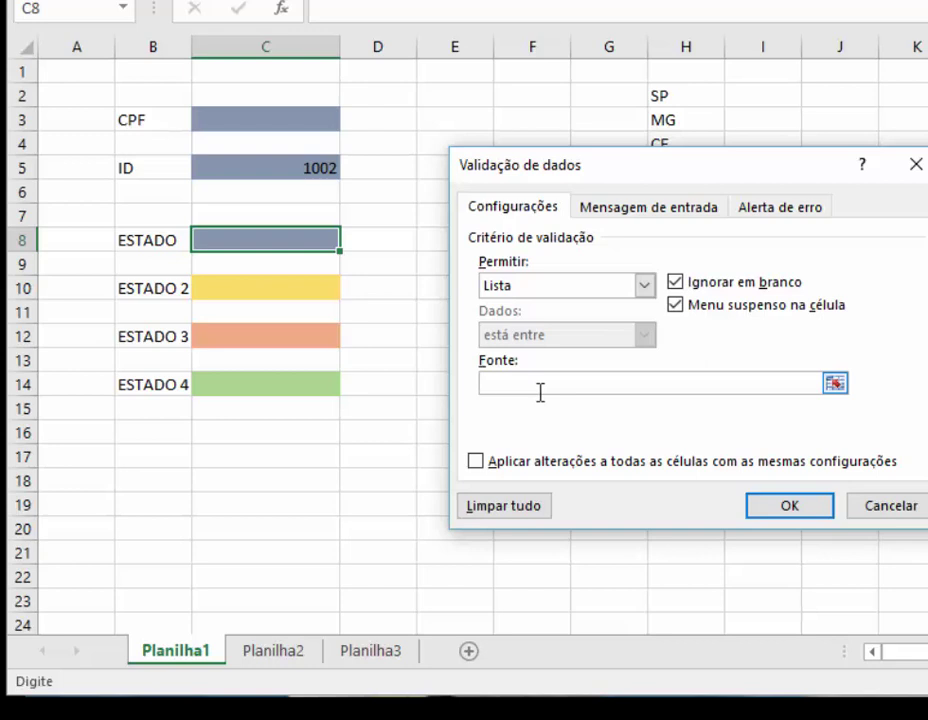
click(540, 392)
drag(655, 174, 673, 208)
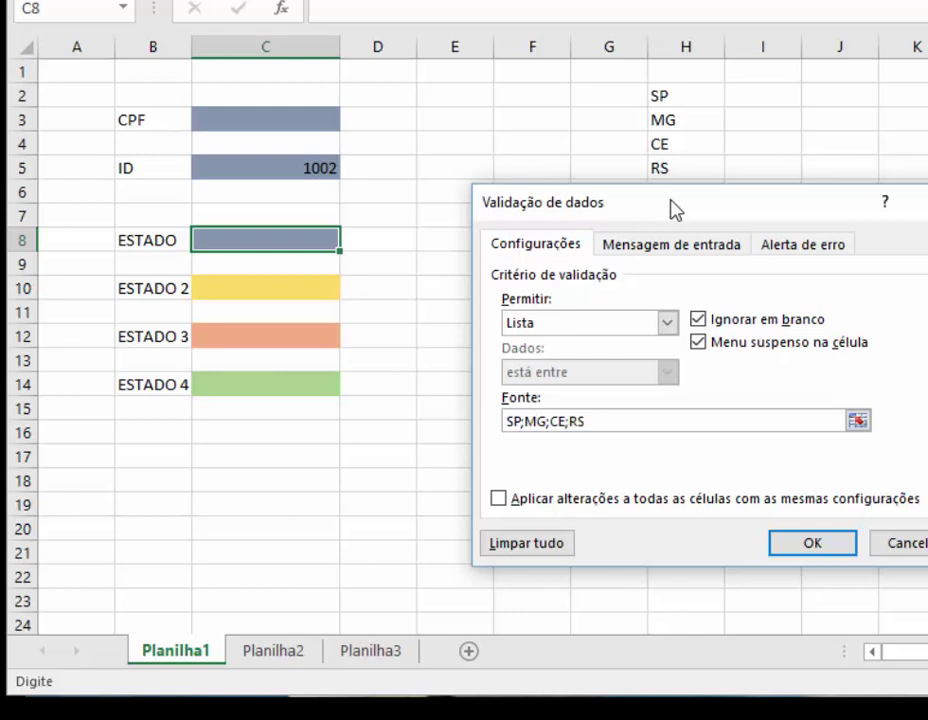
click(797, 543)
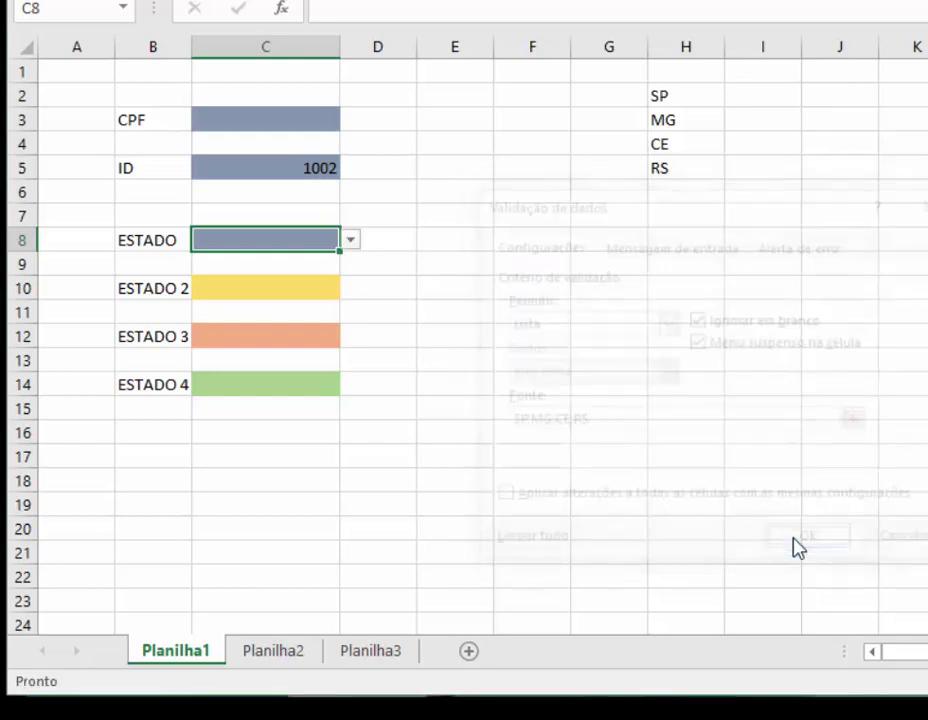
Check the options offered by the drop-down list in the ESTADO cell C8 without choosing one
click(352, 241)
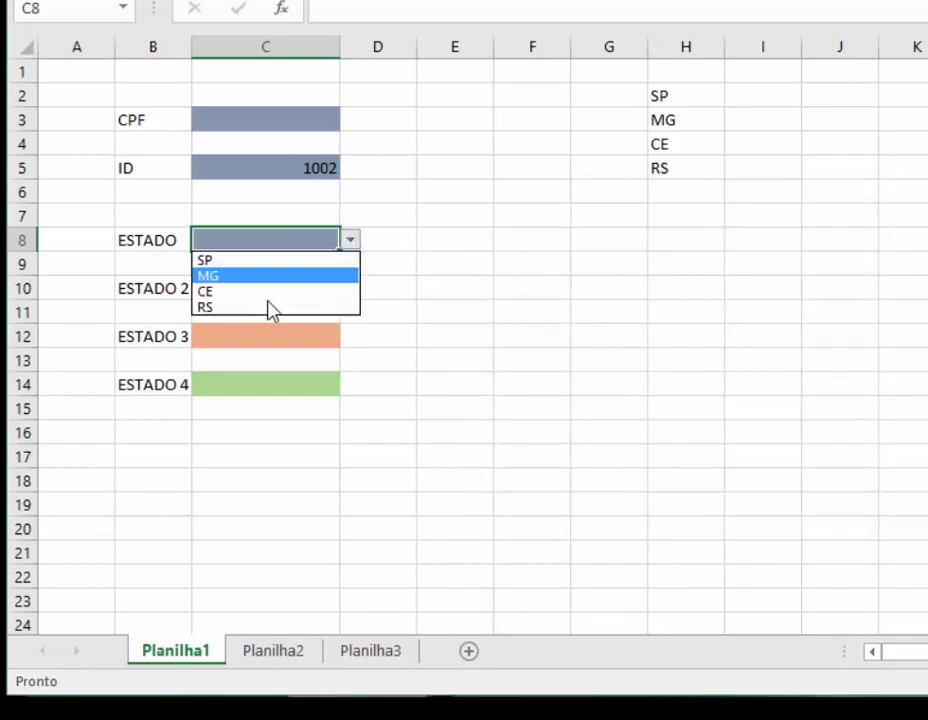
click(330, 220)
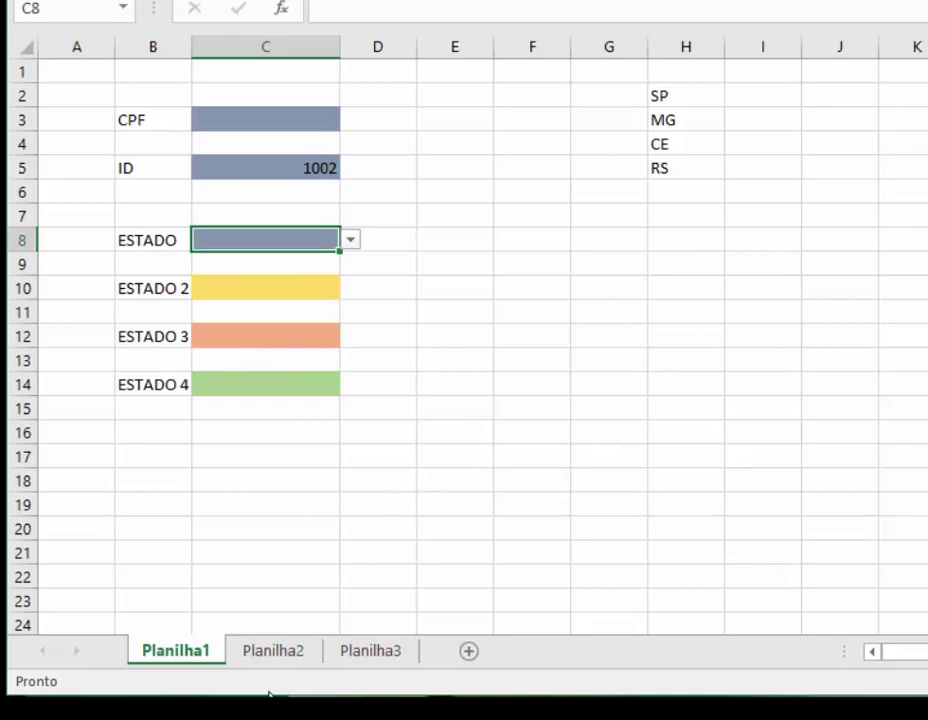
click(350, 241)
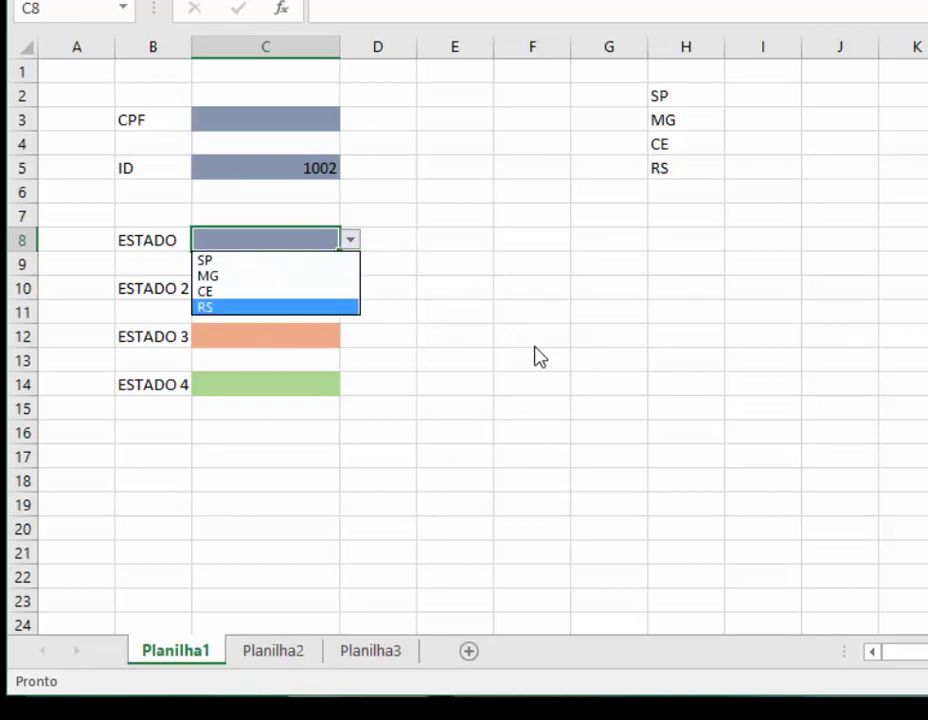
key(Escape)
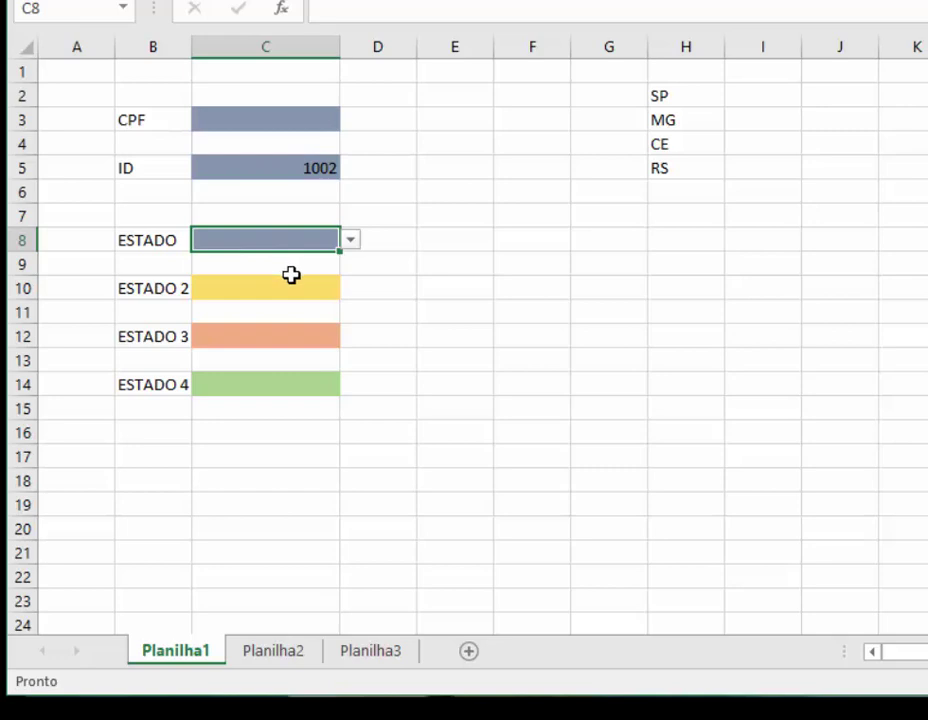
Add list validation (Lista) to the ESTADO 2 cell C10 with the source =$H$2:$H$5, and choose MG from its options
drag(677, 104, 688, 166)
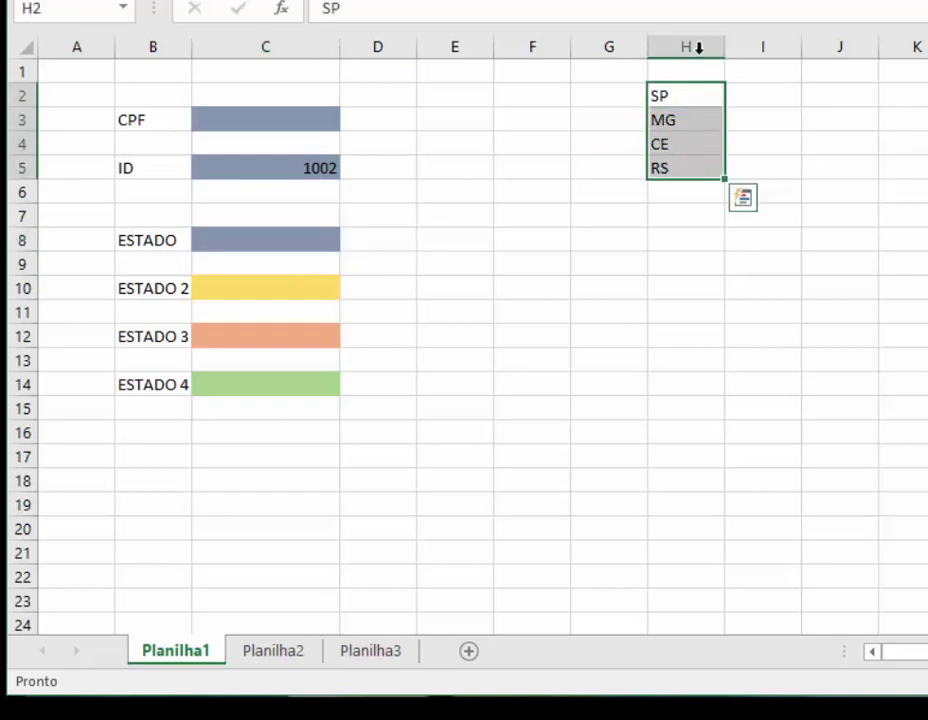
click(289, 289)
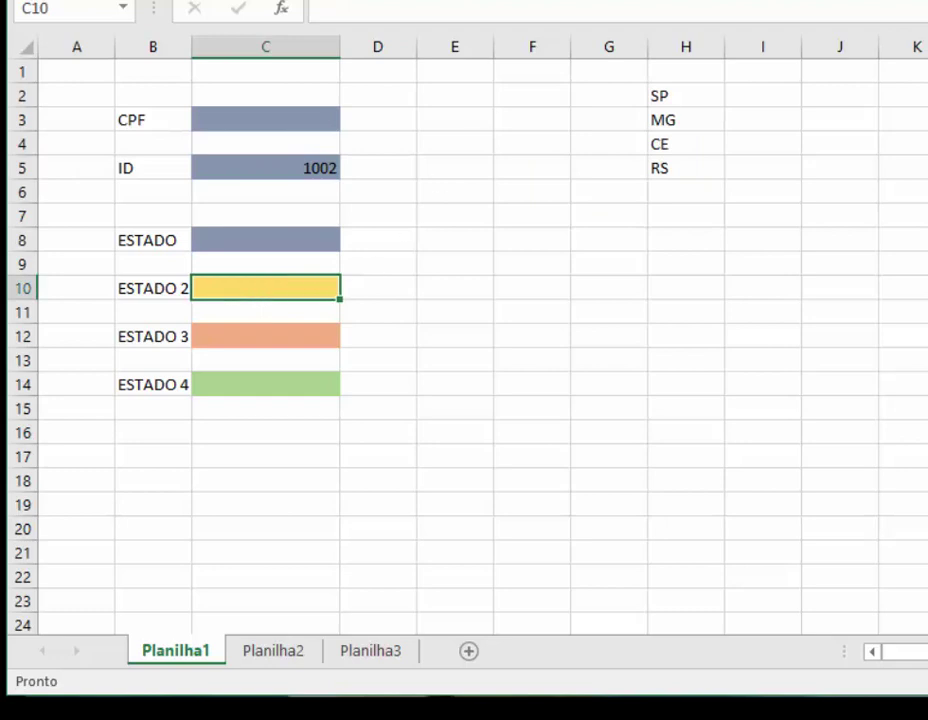
click(630, 324)
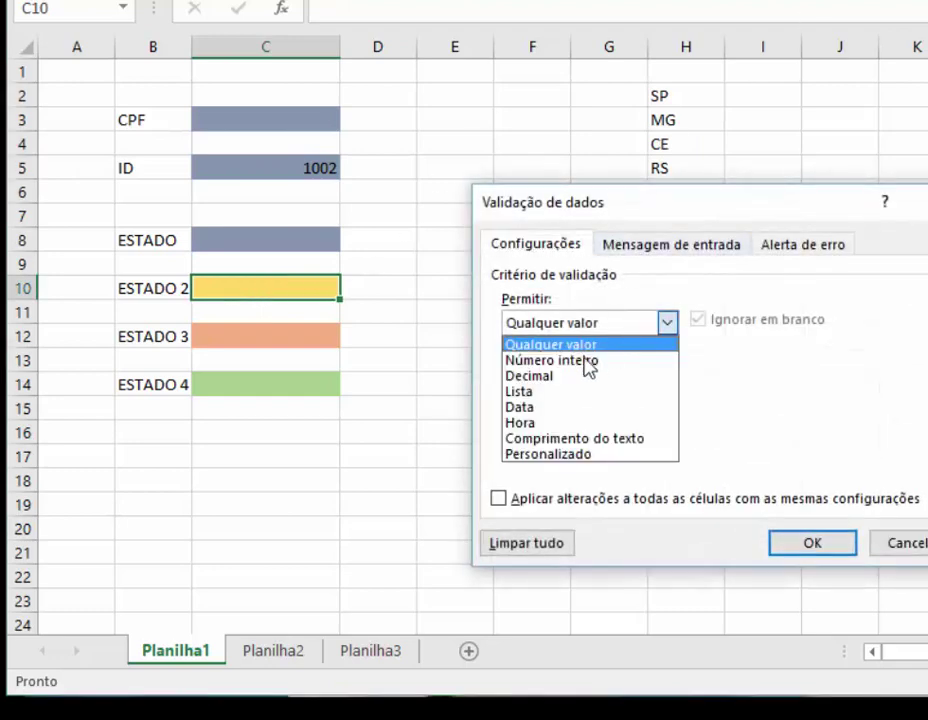
click(578, 392)
click(574, 419)
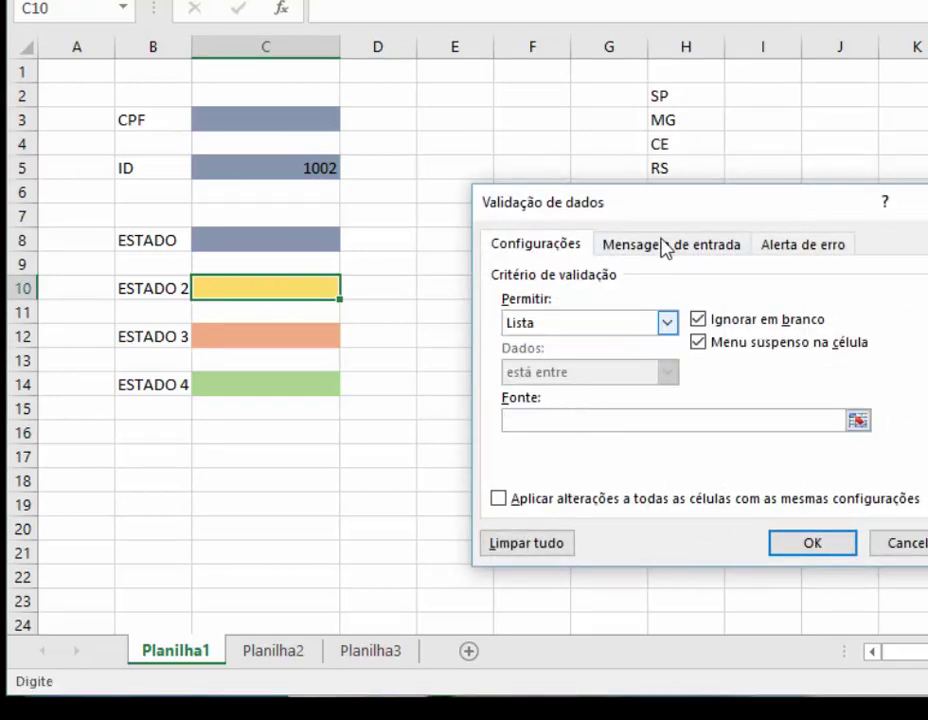
drag(691, 99, 707, 163)
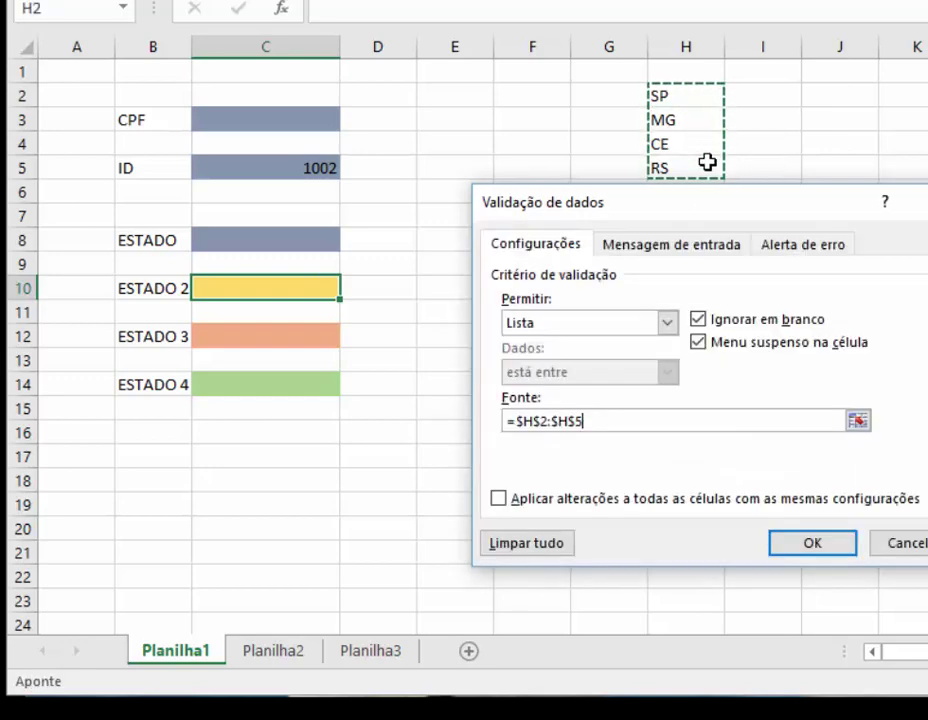
click(805, 546)
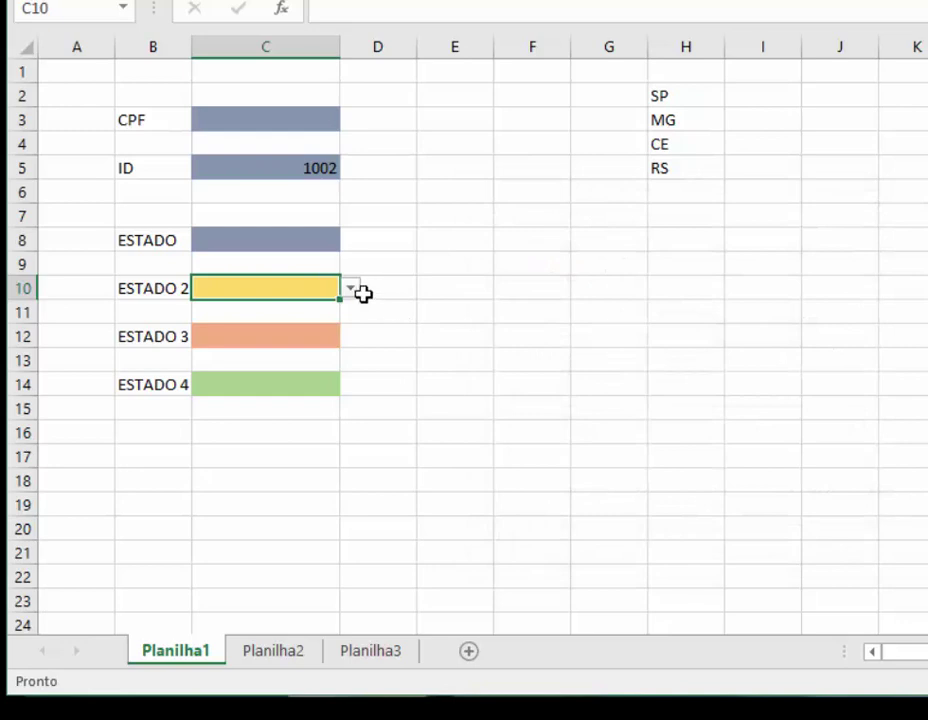
click(351, 289)
click(298, 324)
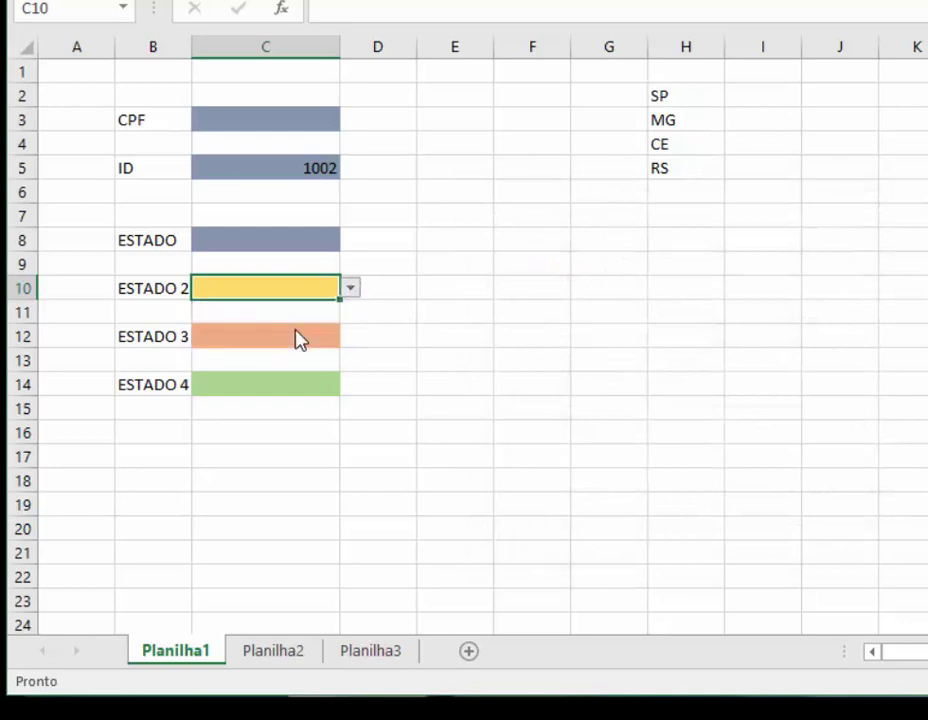
Change the source list cell H4 to RJ and choose RJ from the drop-down list in the ESTADO 2 cell C10
click(706, 147)
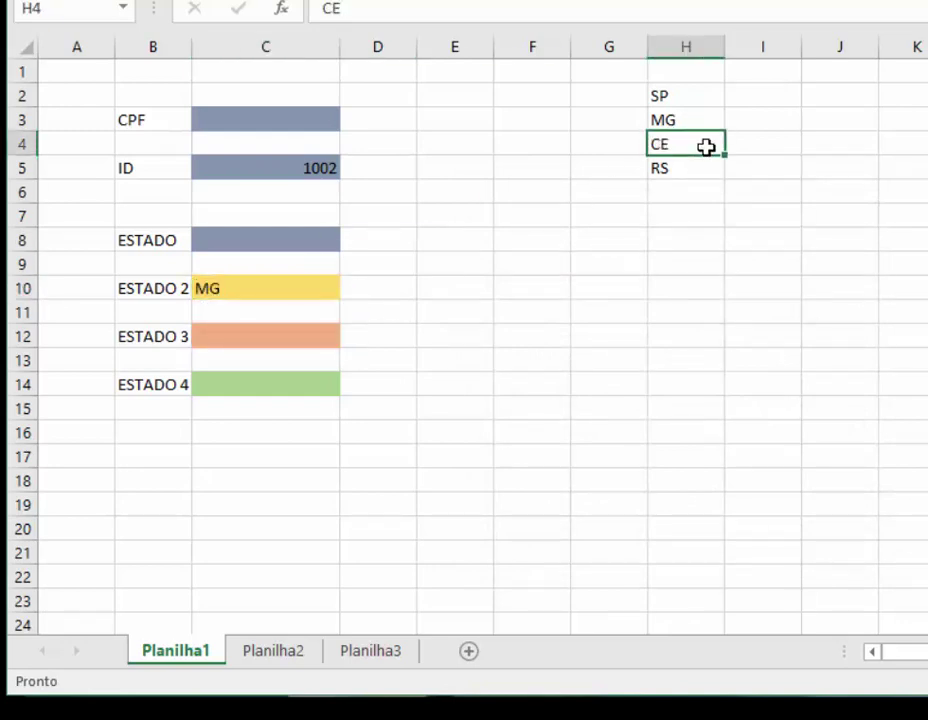
text(RJ)
key(Return)
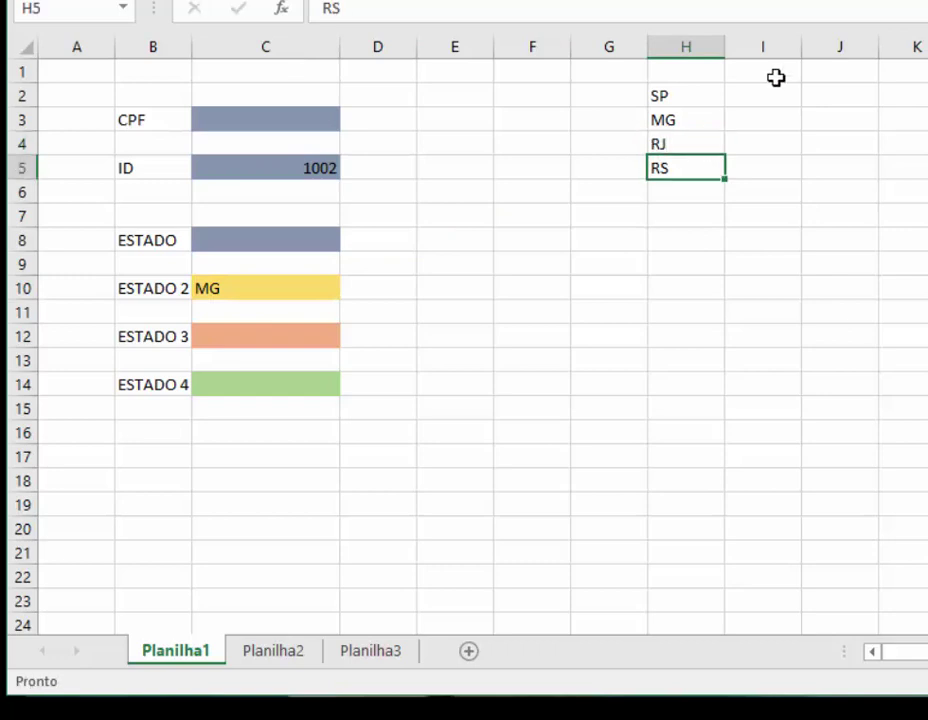
click(276, 288)
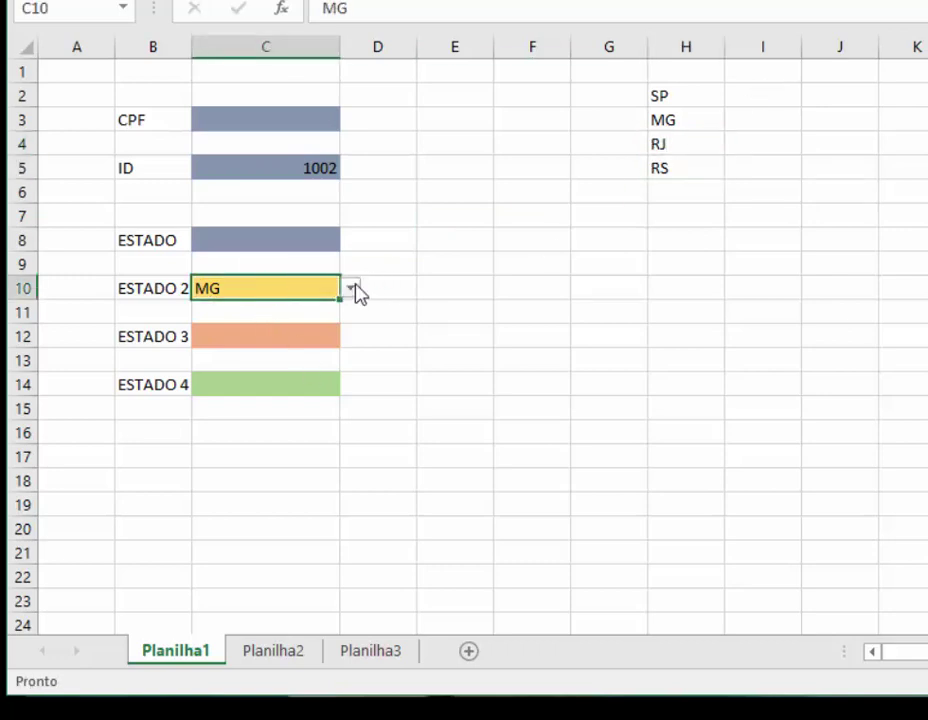
click(354, 290)
click(311, 340)
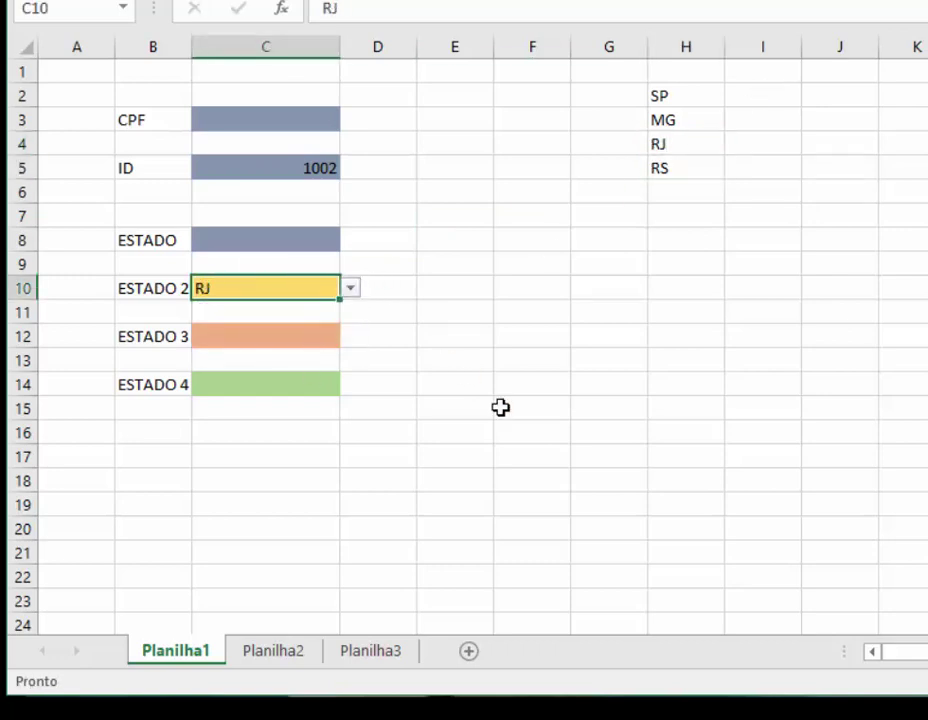
Check whether the drop-down list in the ESTADO cell C8 reflects the edited source cells, without choosing an option
click(612, 429)
click(286, 246)
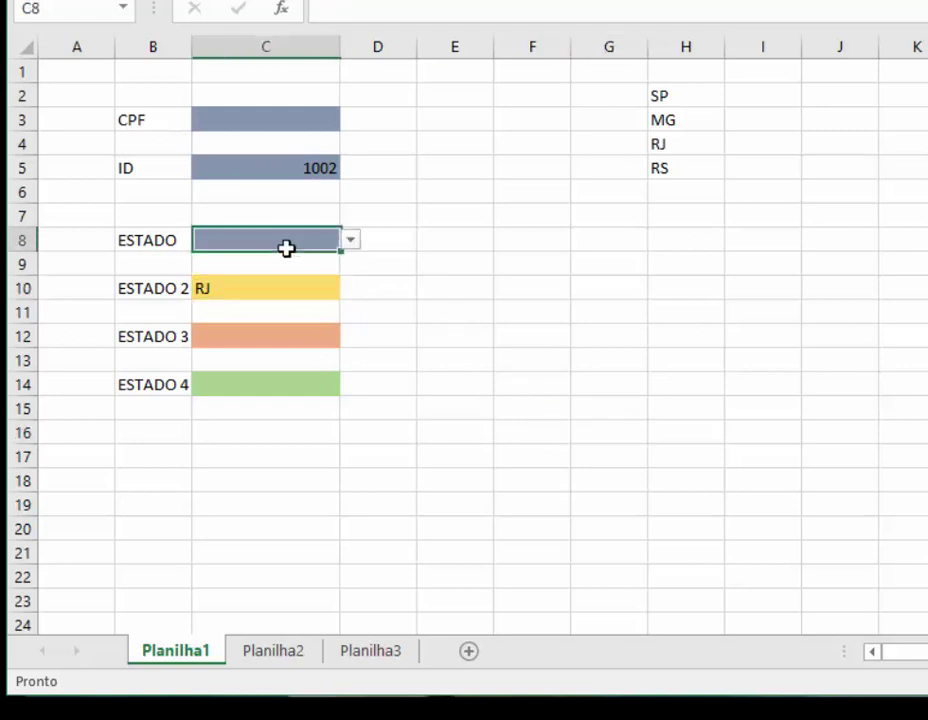
click(352, 242)
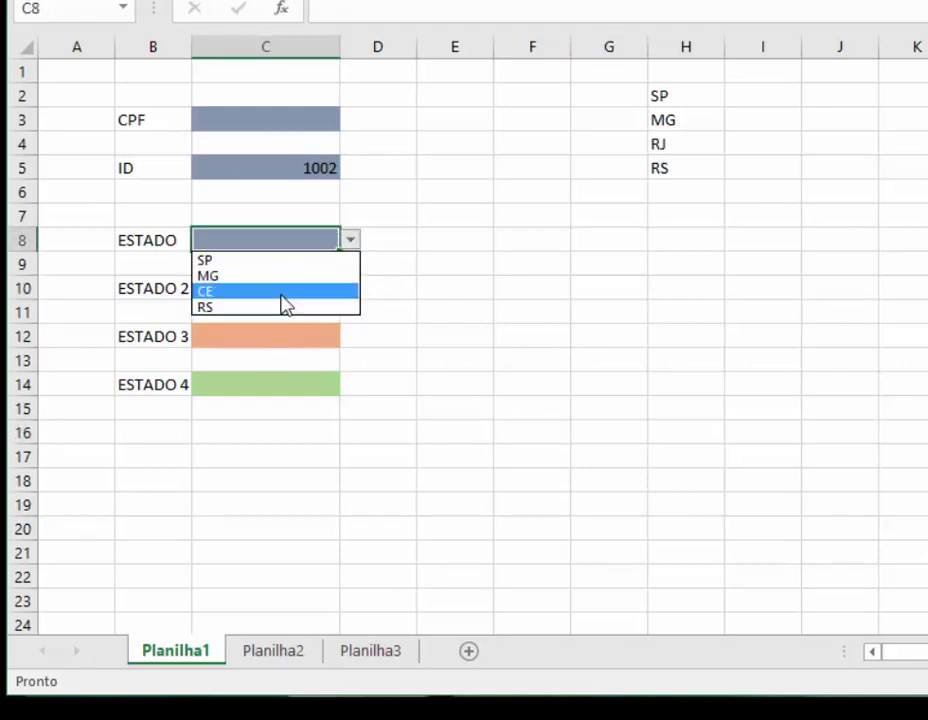
key(Escape)
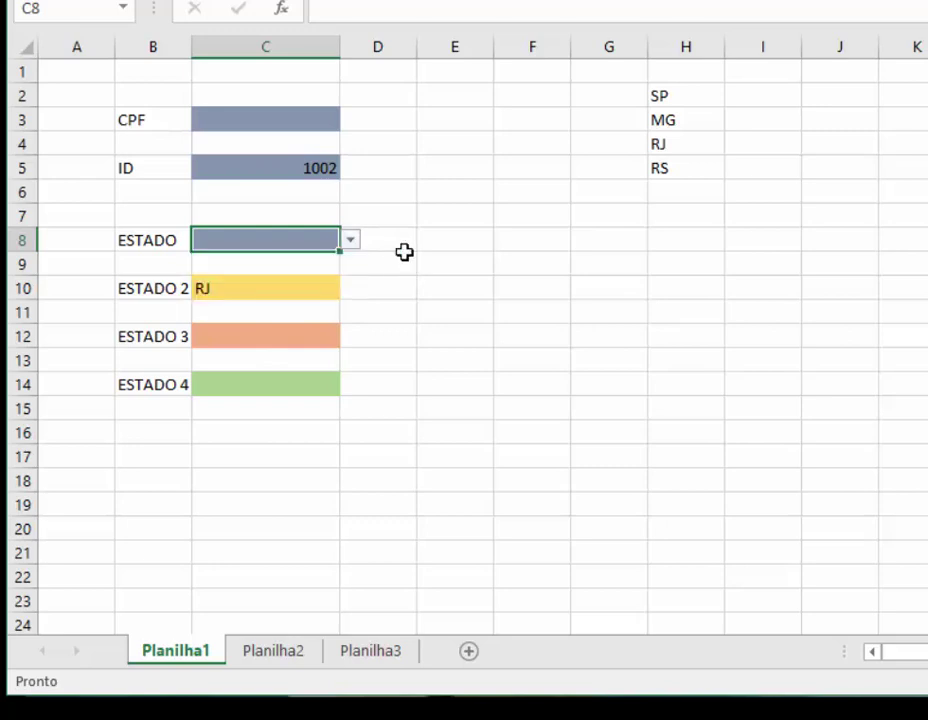
Compare the state list in H2:H5 with the state list on Planilha2, and return to Planilha1
click(315, 343)
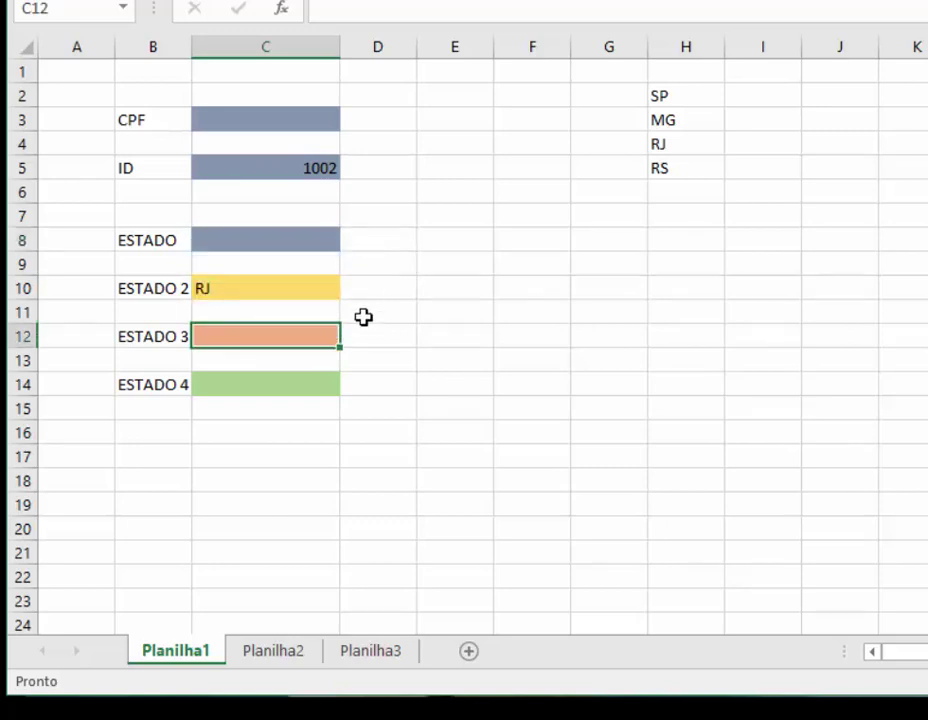
drag(667, 97, 677, 158)
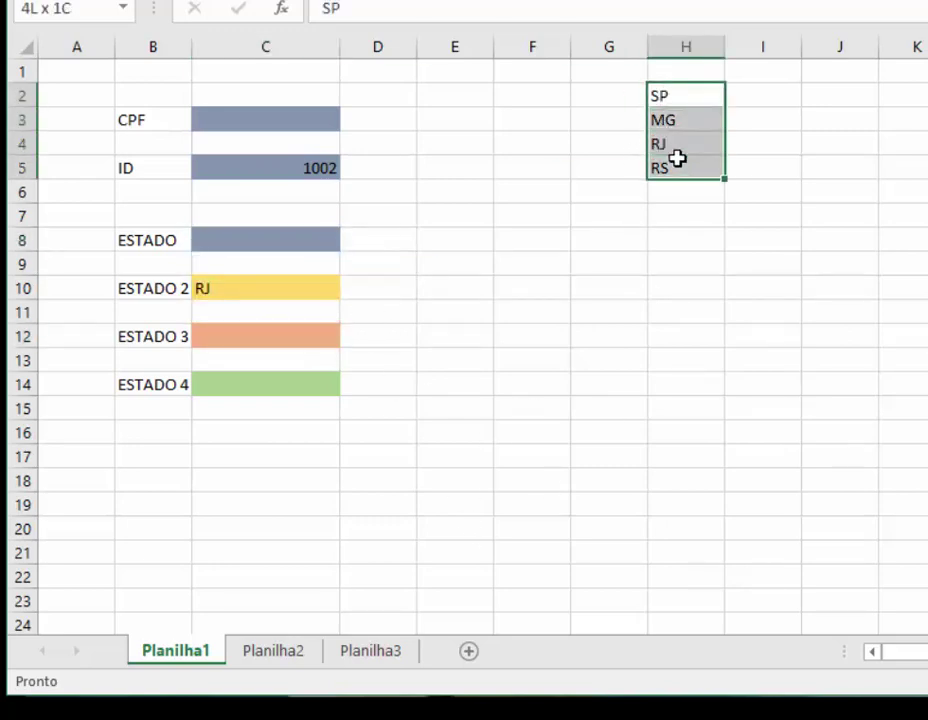
click(482, 311)
click(247, 660)
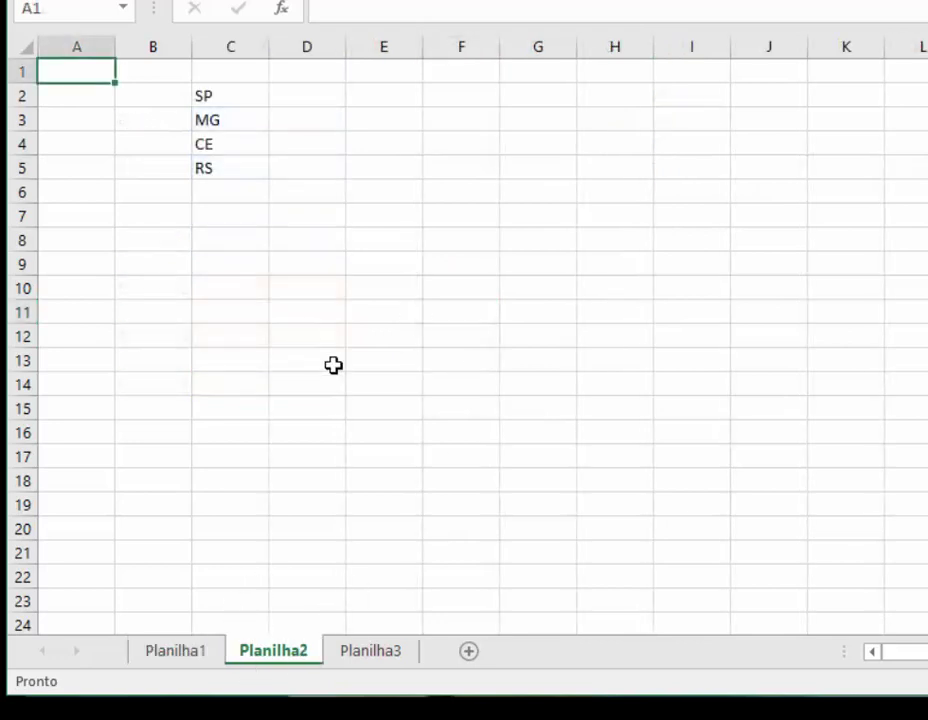
click(192, 657)
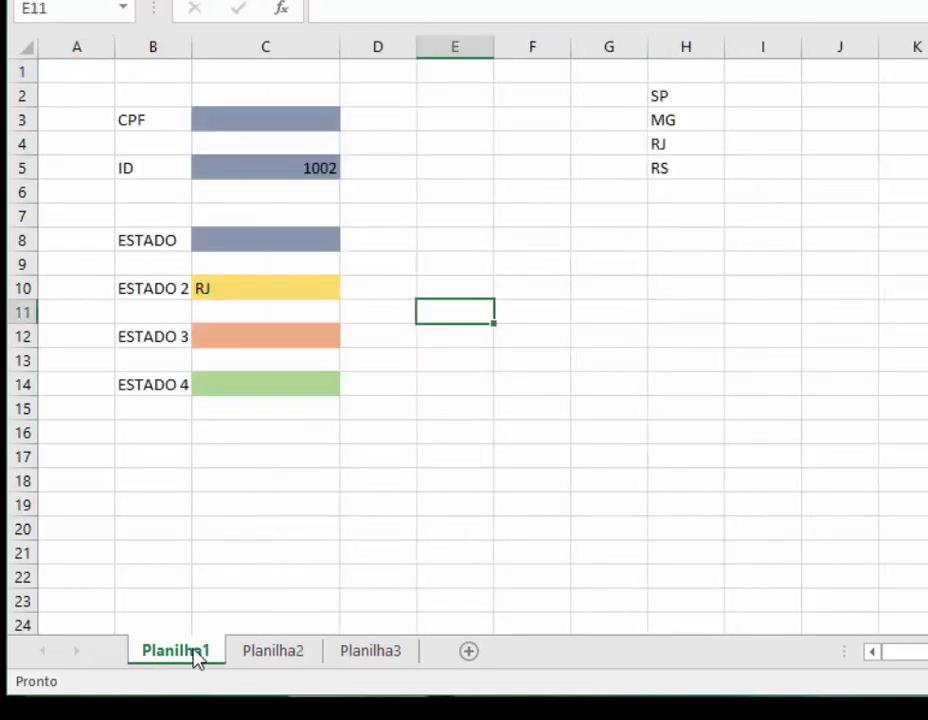
Add list validation (Lista) to the ESTADO 3 cell C12 using cells C2:C5 of Planilha2 as source, and check its drop-down options
click(262, 341)
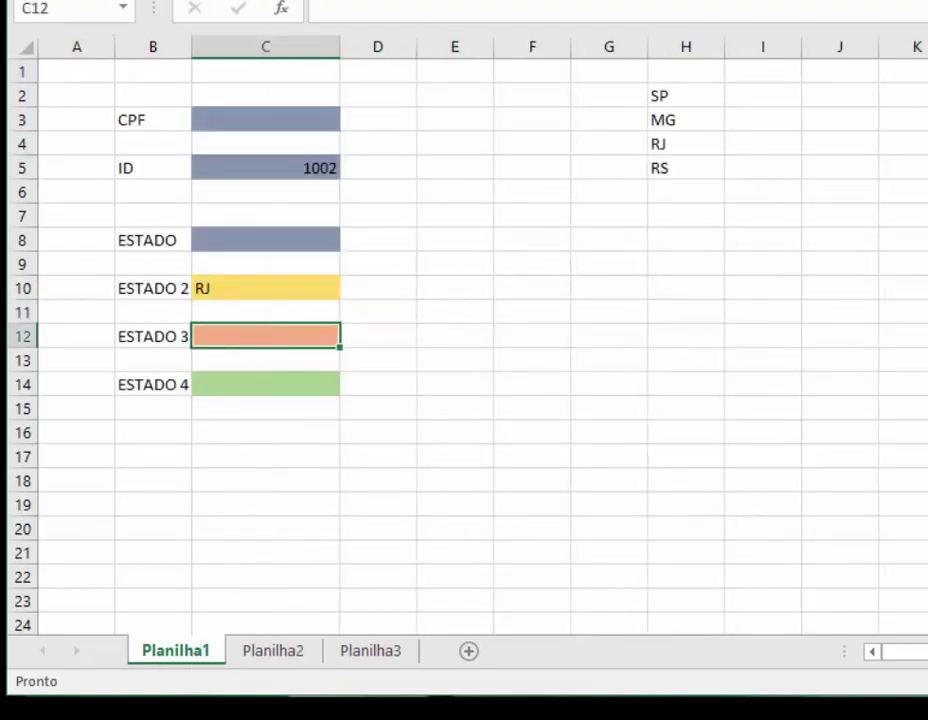
click(800, 2)
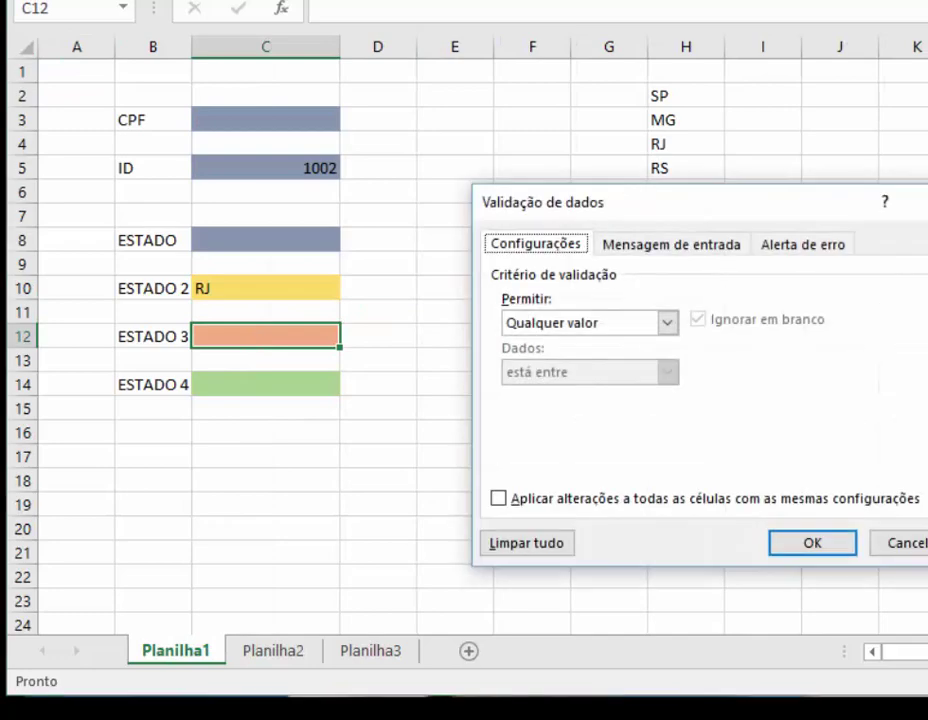
click(580, 330)
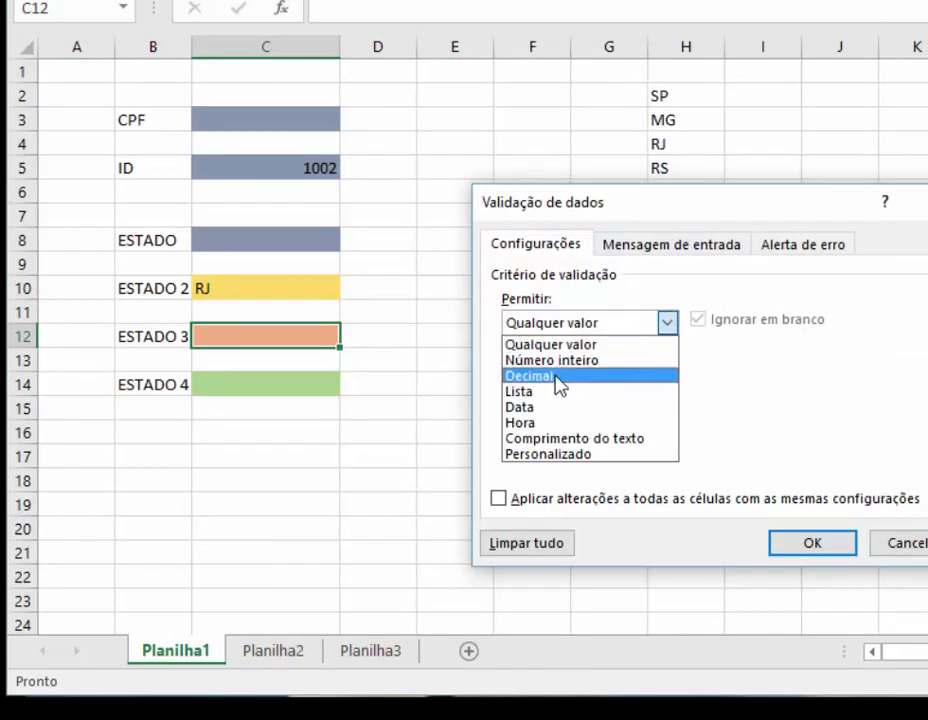
click(557, 391)
click(630, 425)
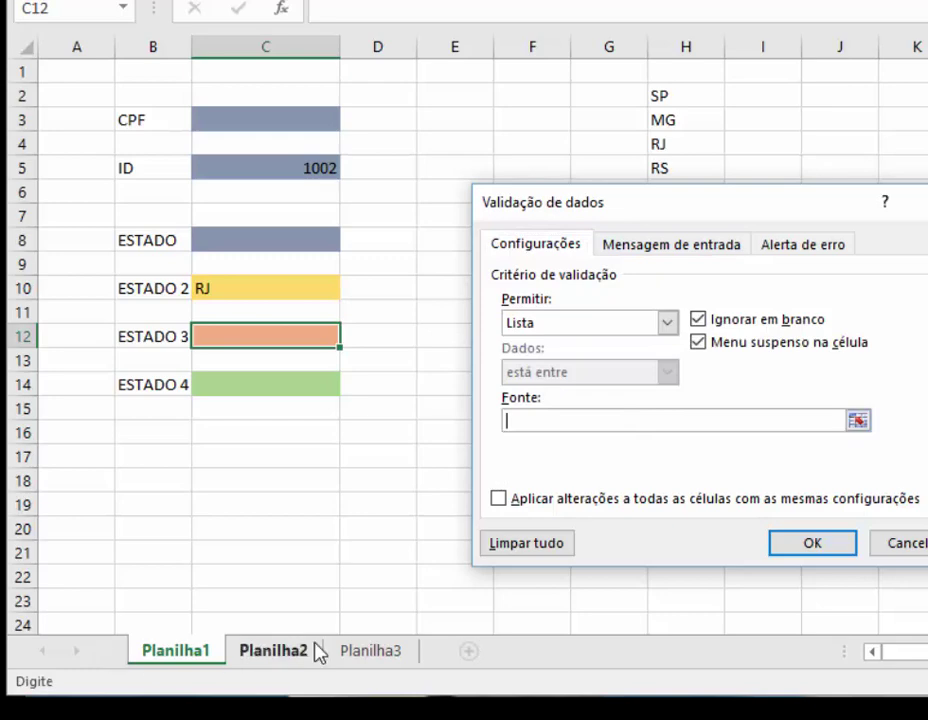
click(274, 652)
drag(242, 101, 244, 176)
click(812, 541)
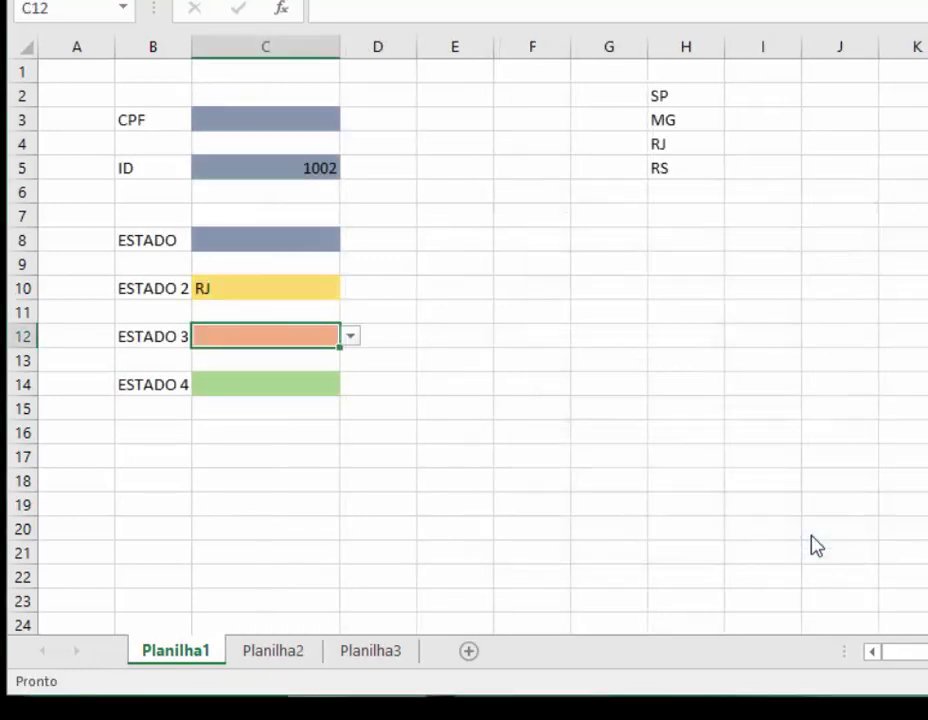
click(351, 338)
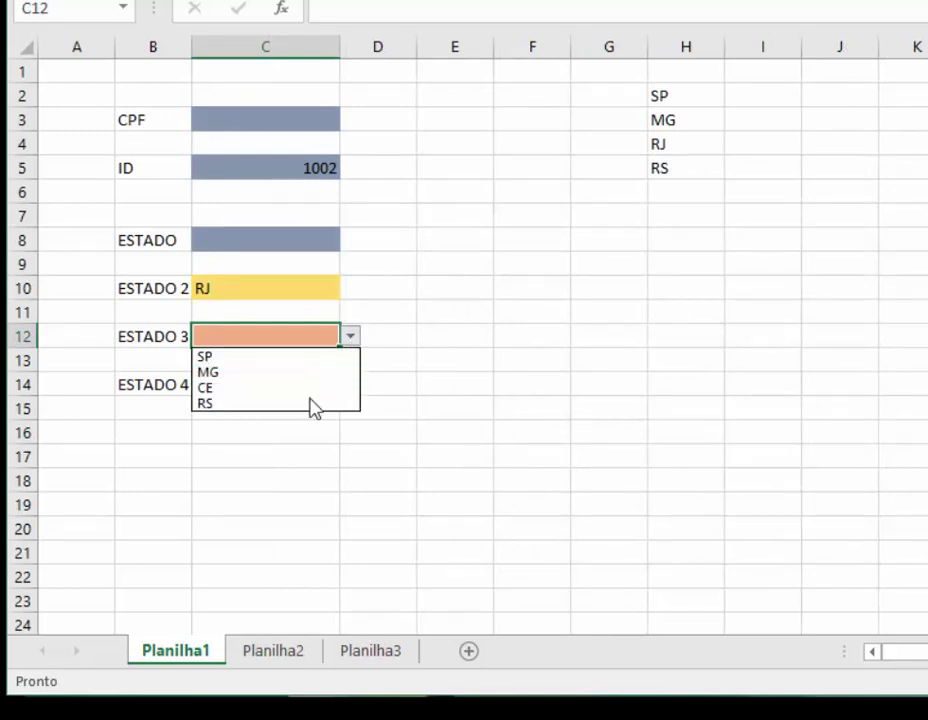
key(Escape)
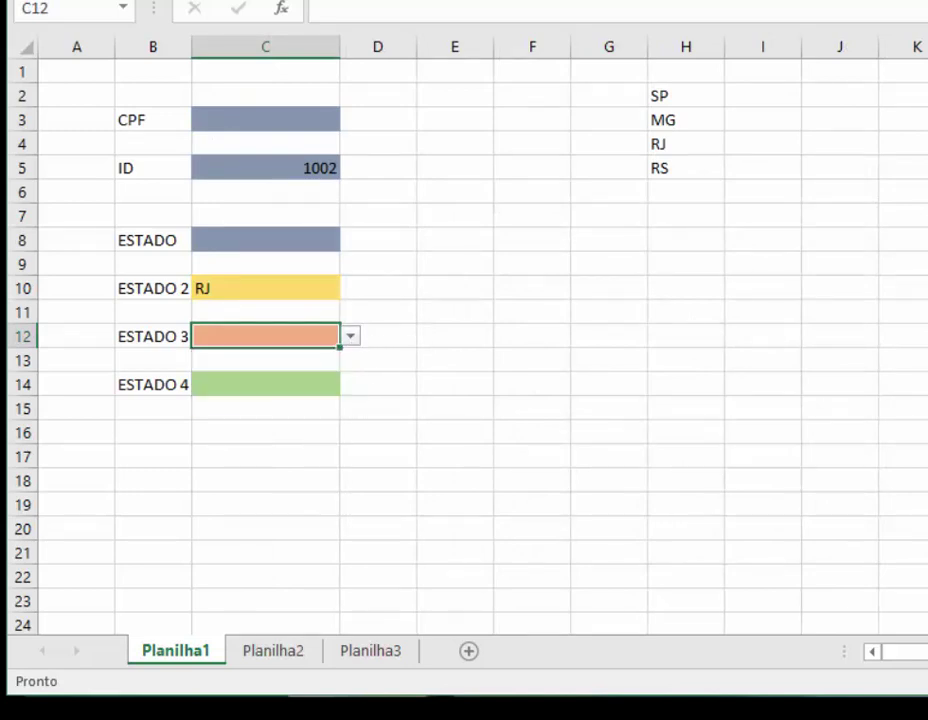
Change cell C4 in the state list on Planilha2 to PR and return to Planilha1
click(276, 664)
click(231, 148)
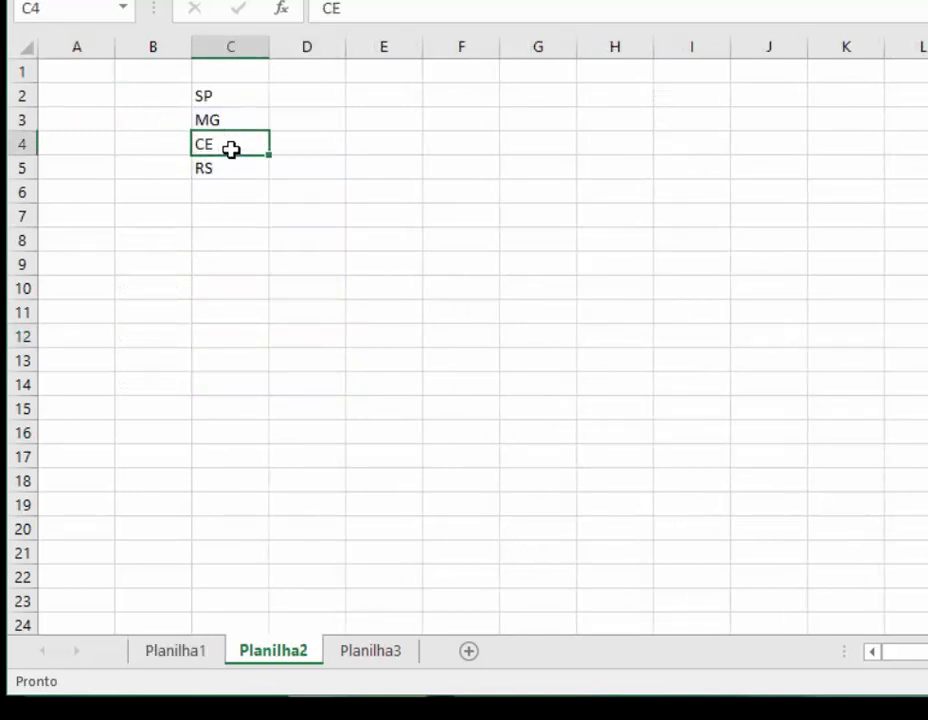
text(PR)
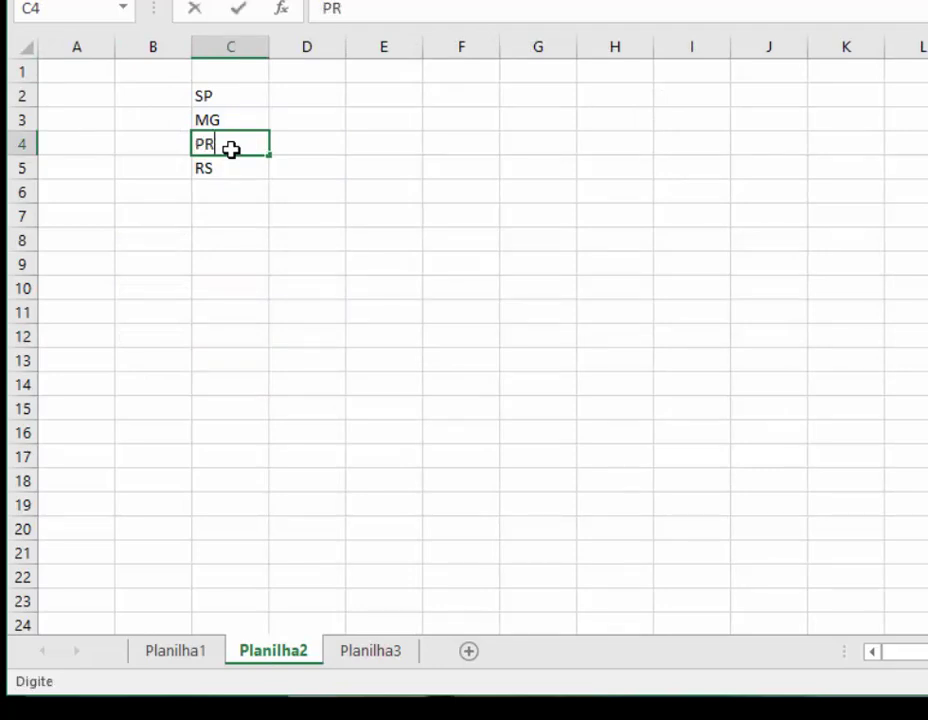
key(Return)
click(150, 650)
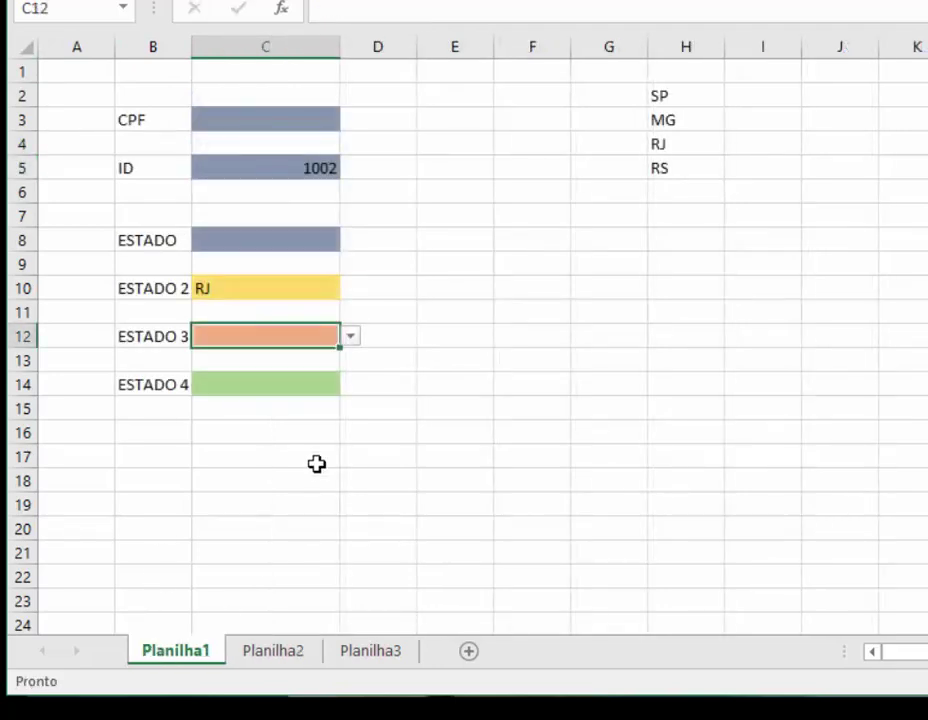
Check the updated options in the ESTADO 3 drop-down list in C12 and choose MG
click(351, 337)
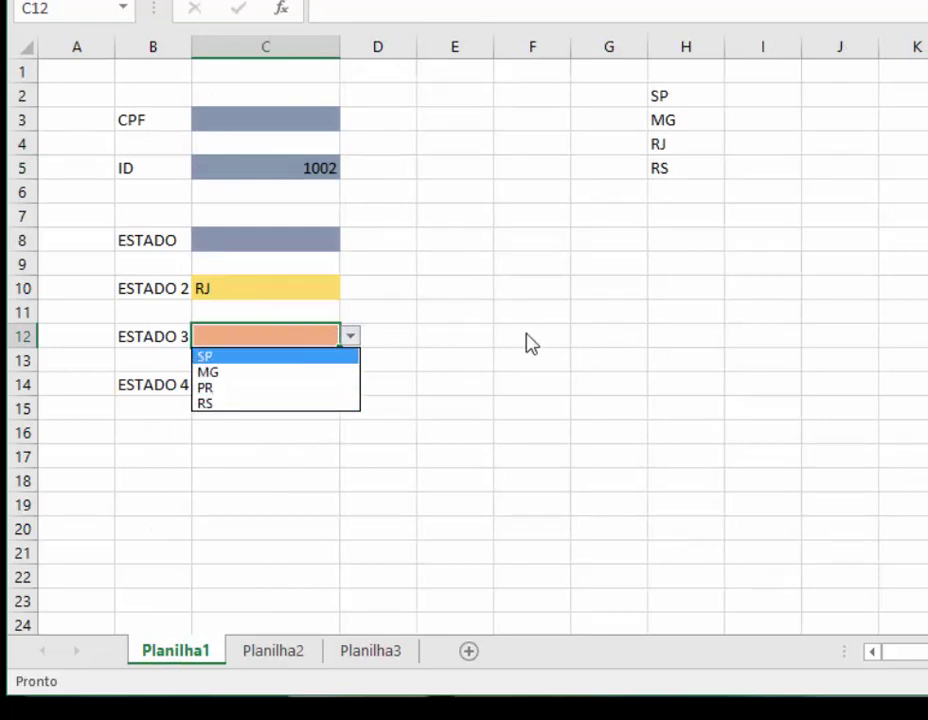
key(Escape)
click(358, 335)
click(333, 343)
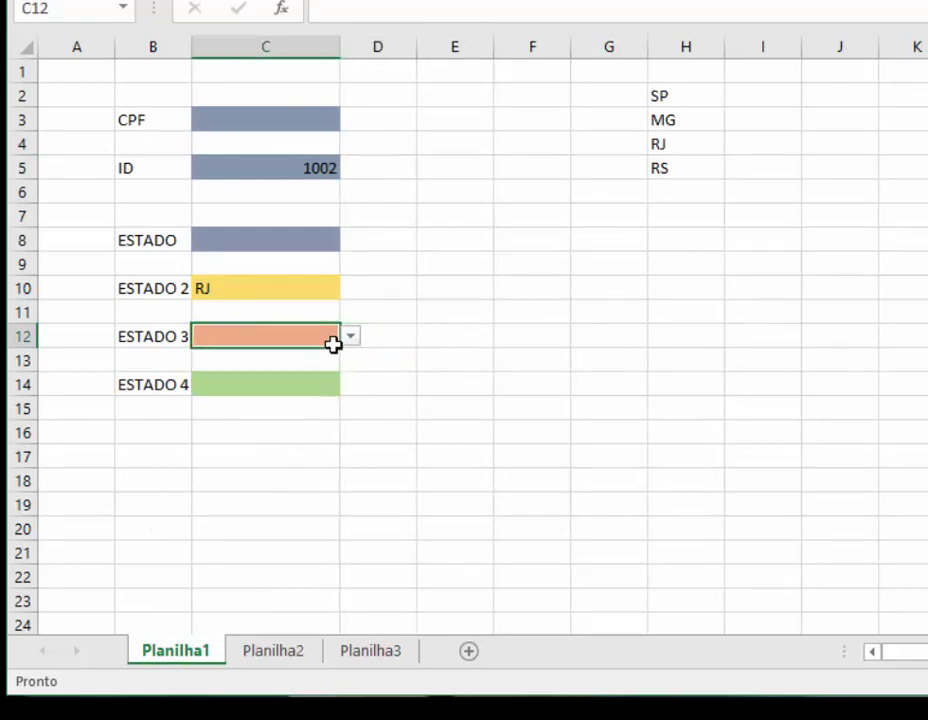
click(349, 340)
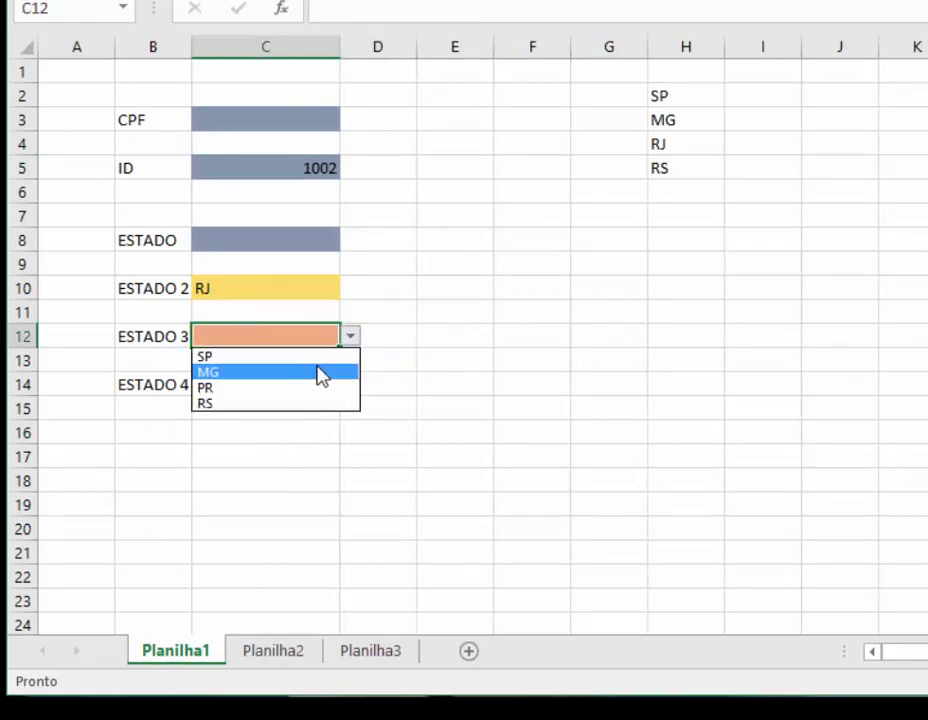
click(321, 374)
Select the state list in C2:C5 on Planilha3 to inspect its range name as a source for ESTADO 4
click(304, 384)
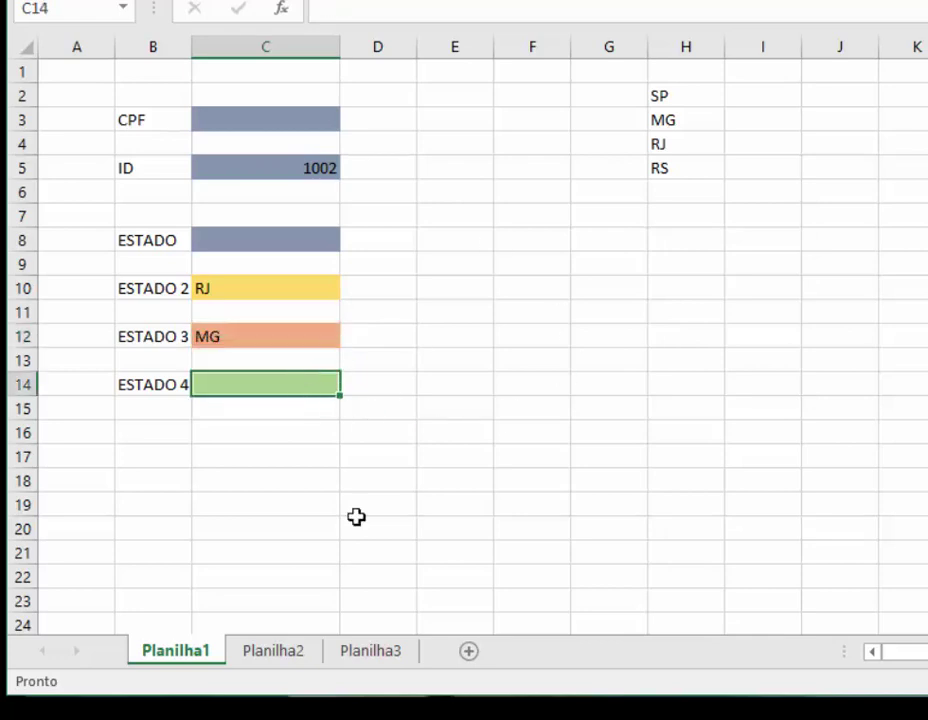
click(403, 660)
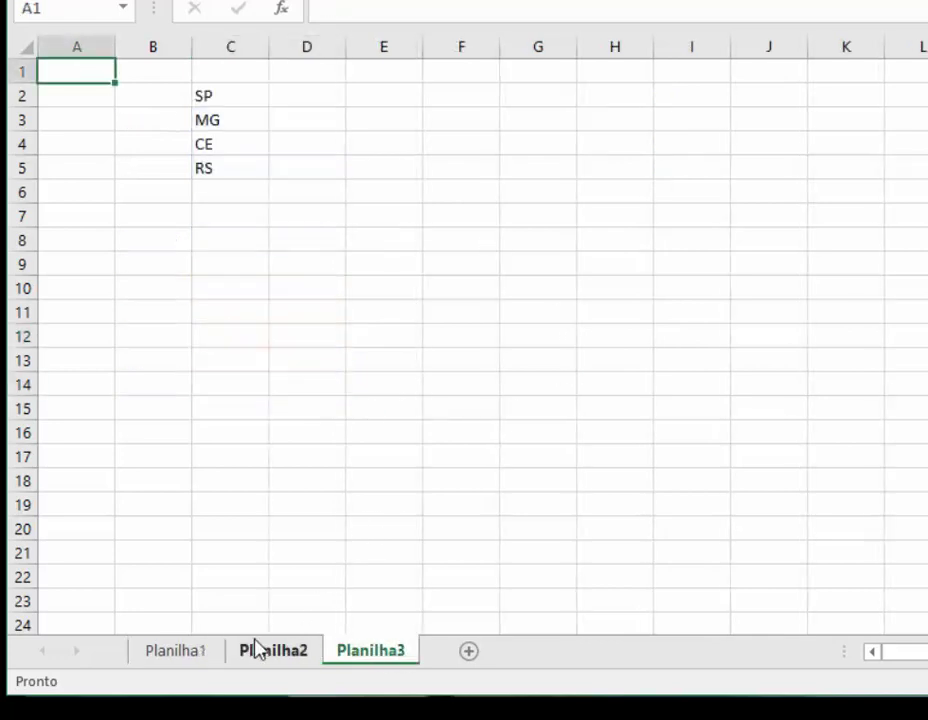
click(186, 655)
click(389, 648)
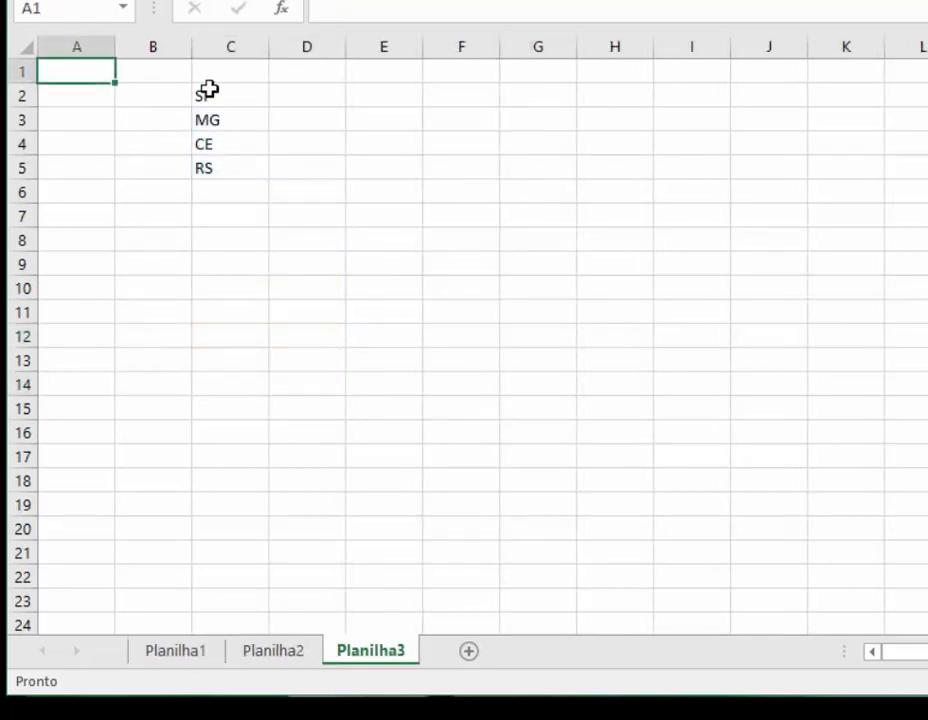
drag(215, 89, 230, 166)
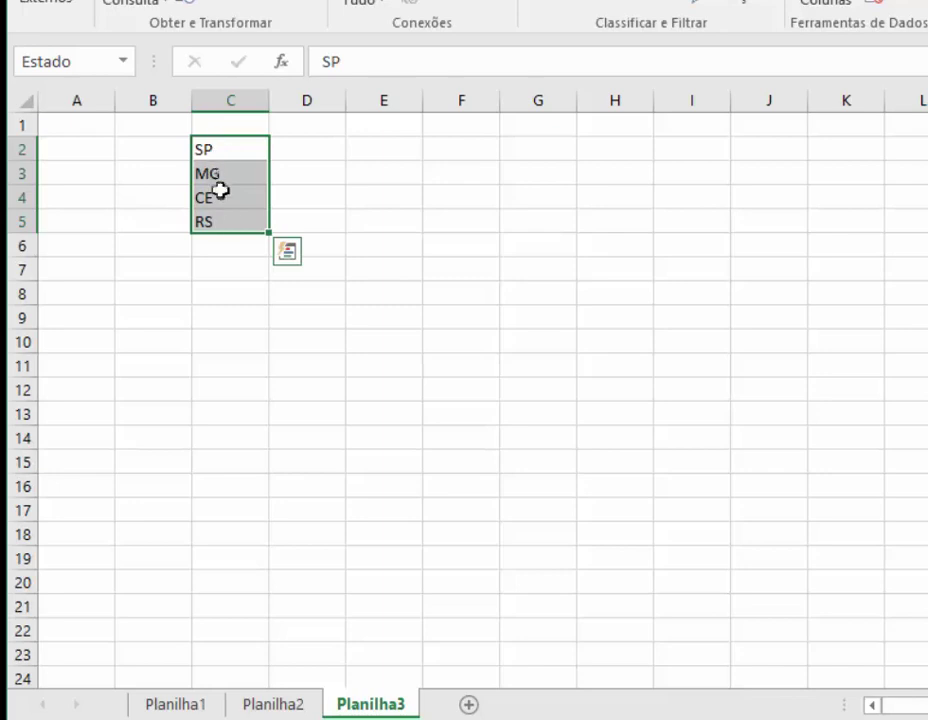
Add list validation (Lista) to the ESTADO 4 cell C14 on Planilha1 using the named range =Estado as source
click(186, 710)
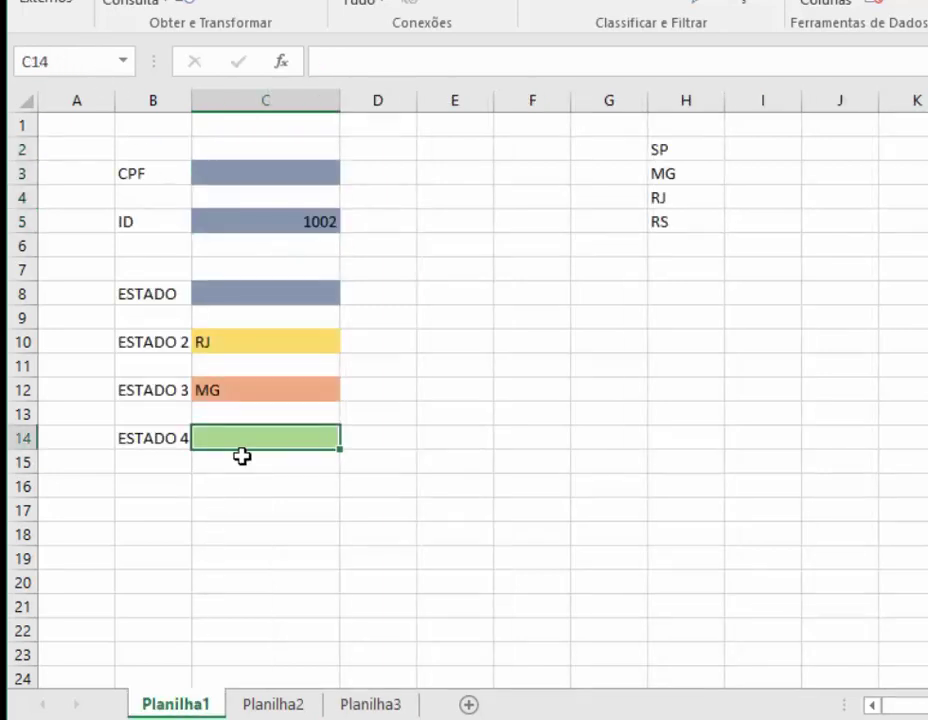
click(870, 5)
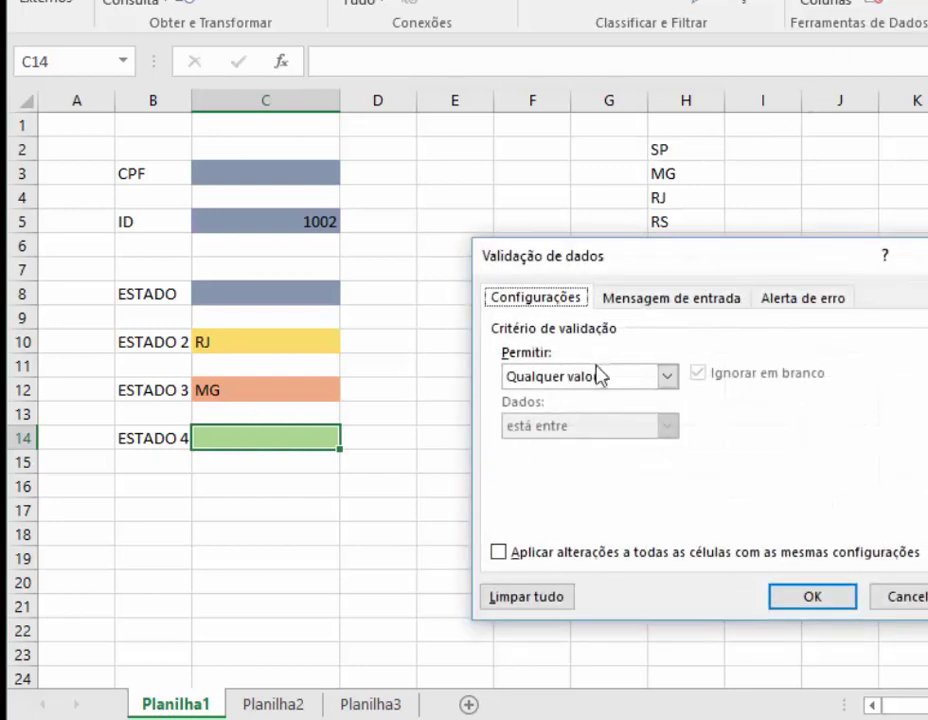
click(516, 377)
click(510, 445)
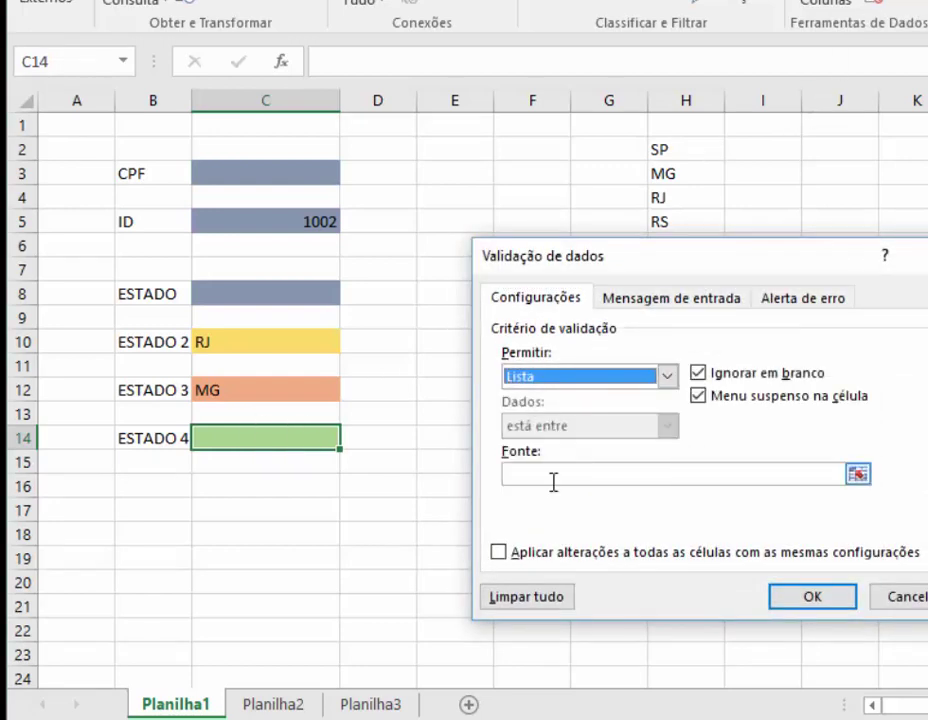
click(553, 476)
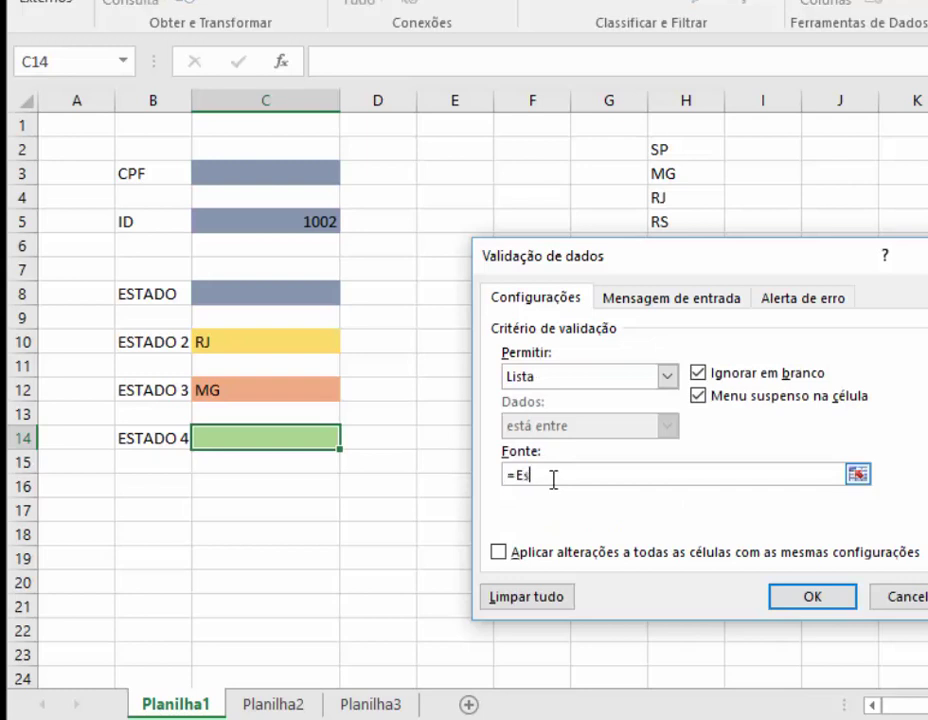
click(798, 600)
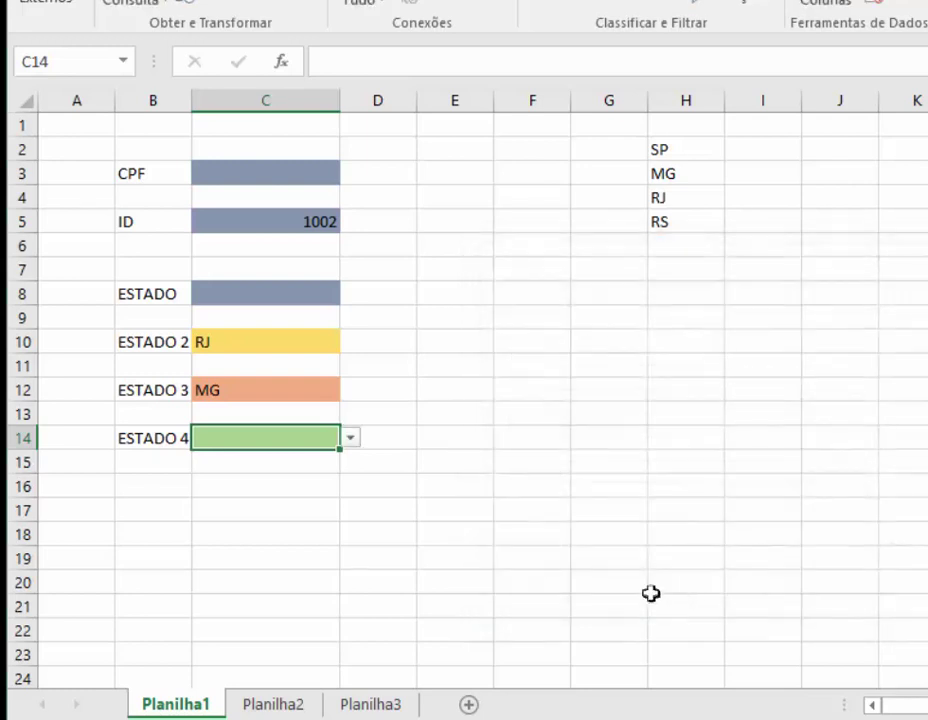
Test the options in the ESTADO 4 drop-down list in C14 and choose CE
click(352, 438)
click(321, 476)
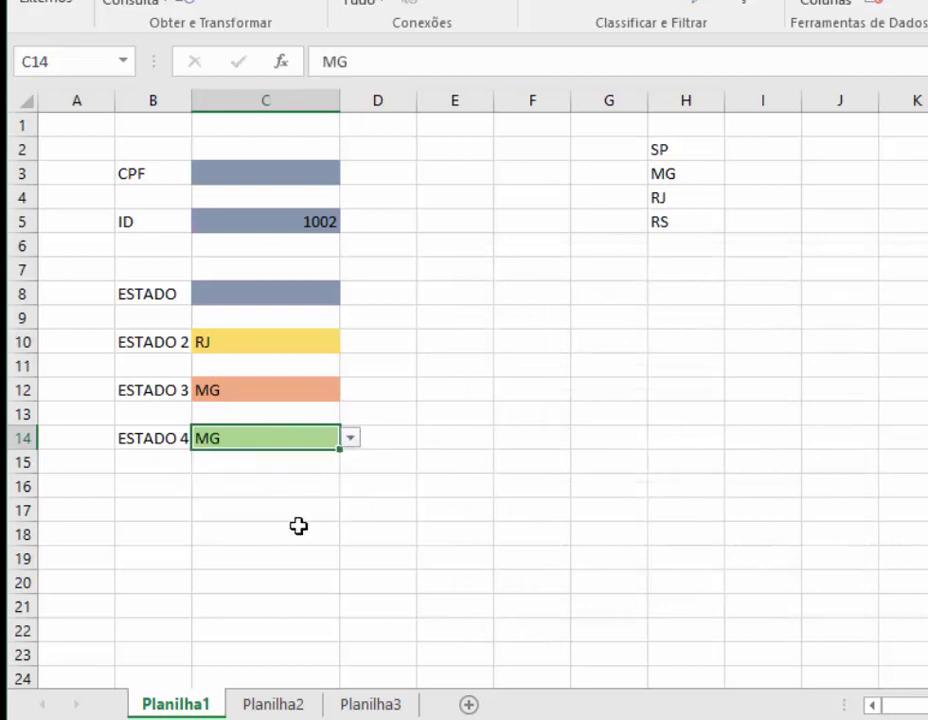
click(352, 438)
click(300, 476)
click(352, 440)
click(275, 490)
click(532, 460)
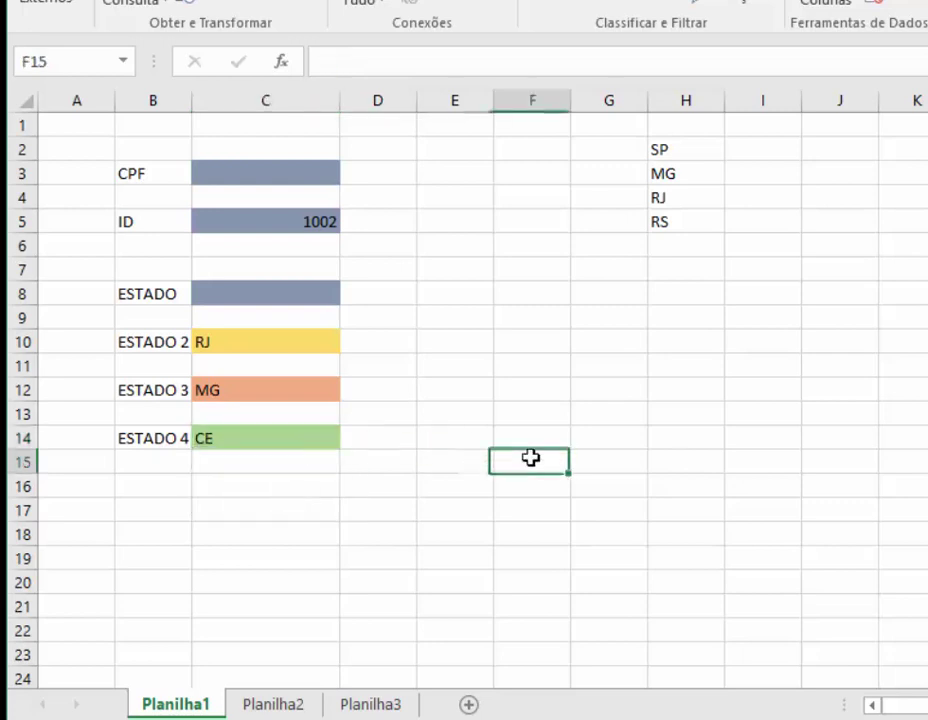
View the state list on Planilha2, and use Go To from Planilha1 to locate the cells of the named range Estado
click(270, 705)
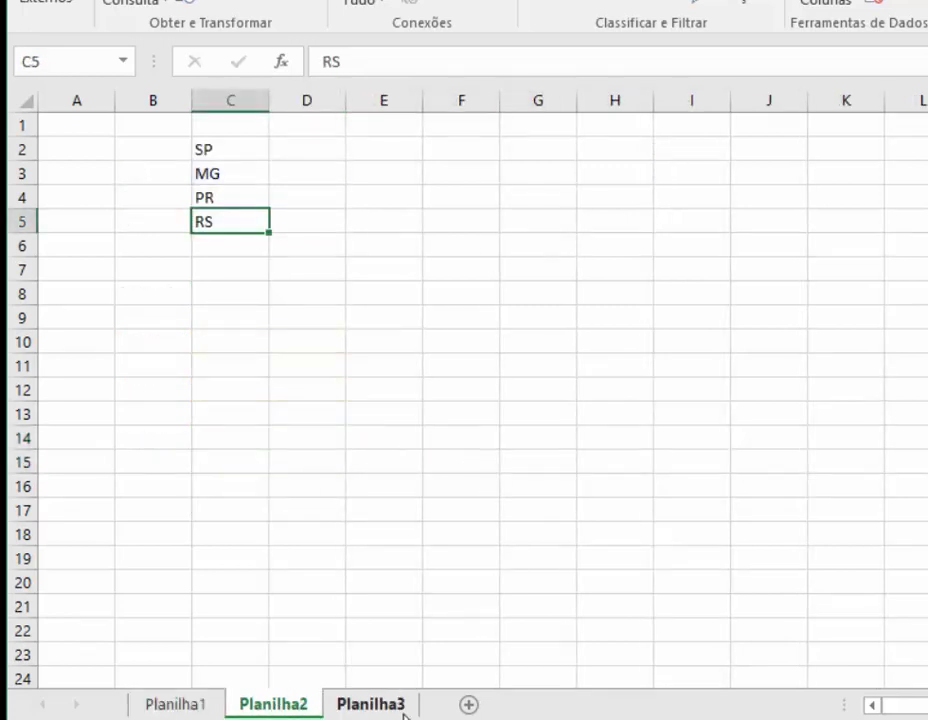
click(203, 706)
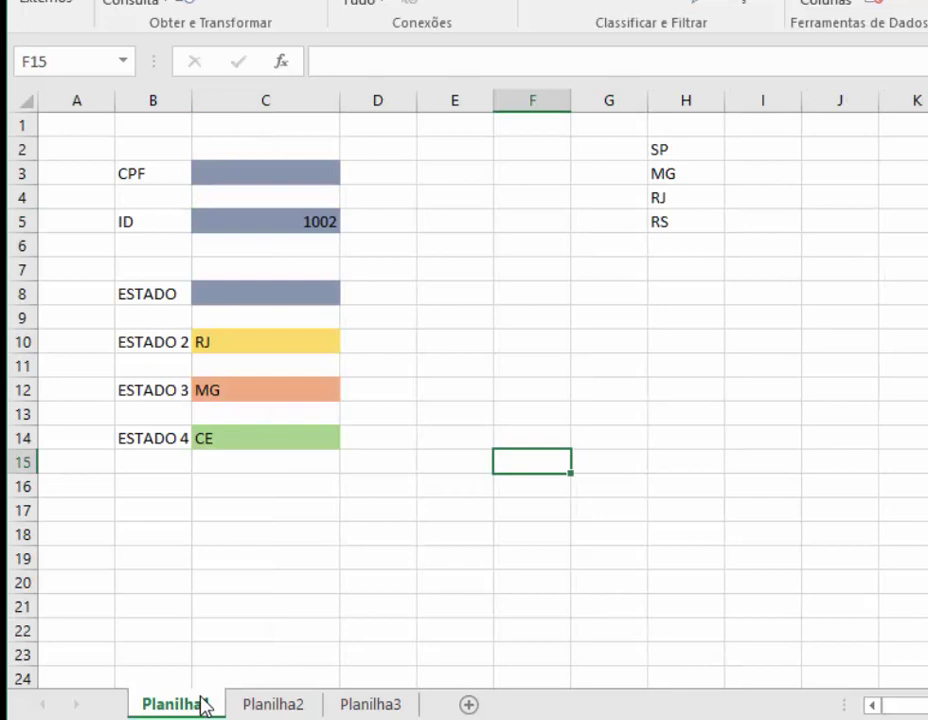
key(F5)
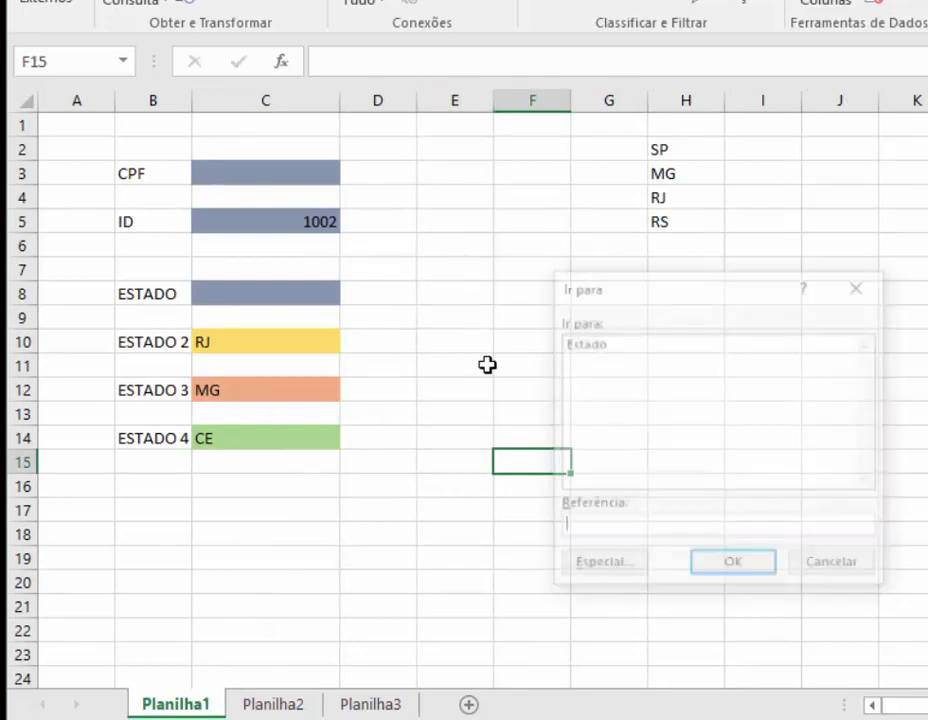
click(600, 343)
click(748, 568)
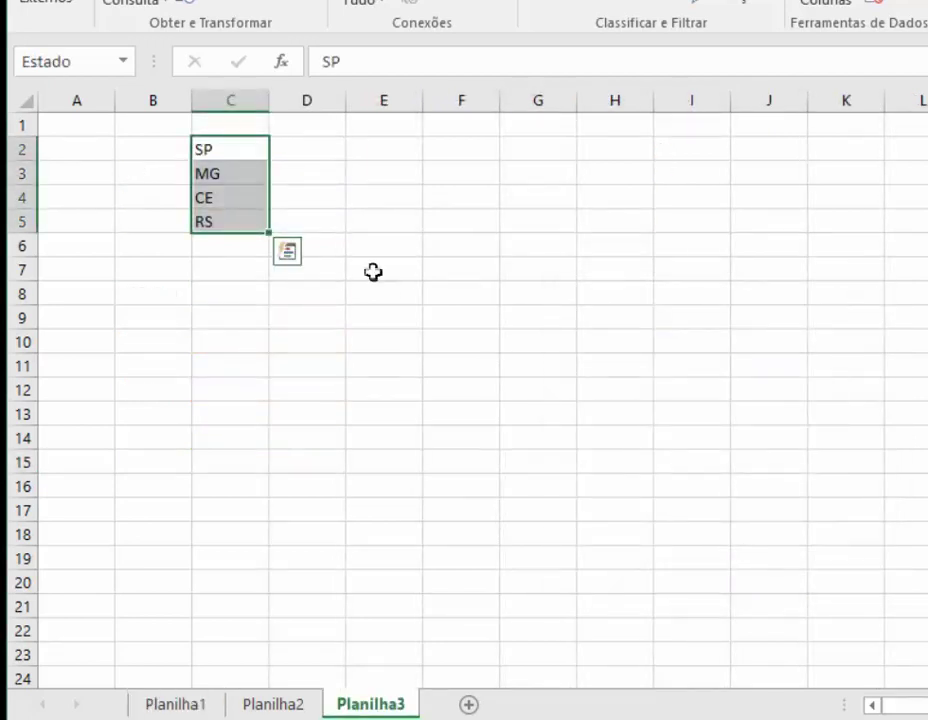
click(258, 177)
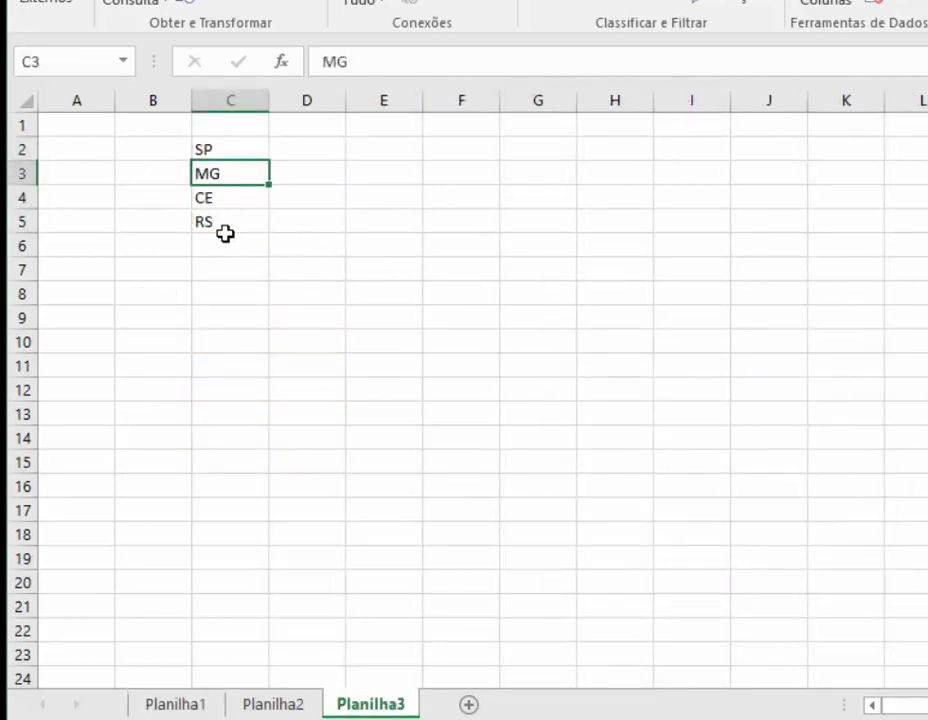
Return to the form on Planilha1 and select the CPF cell C3 to view its input message
click(180, 705)
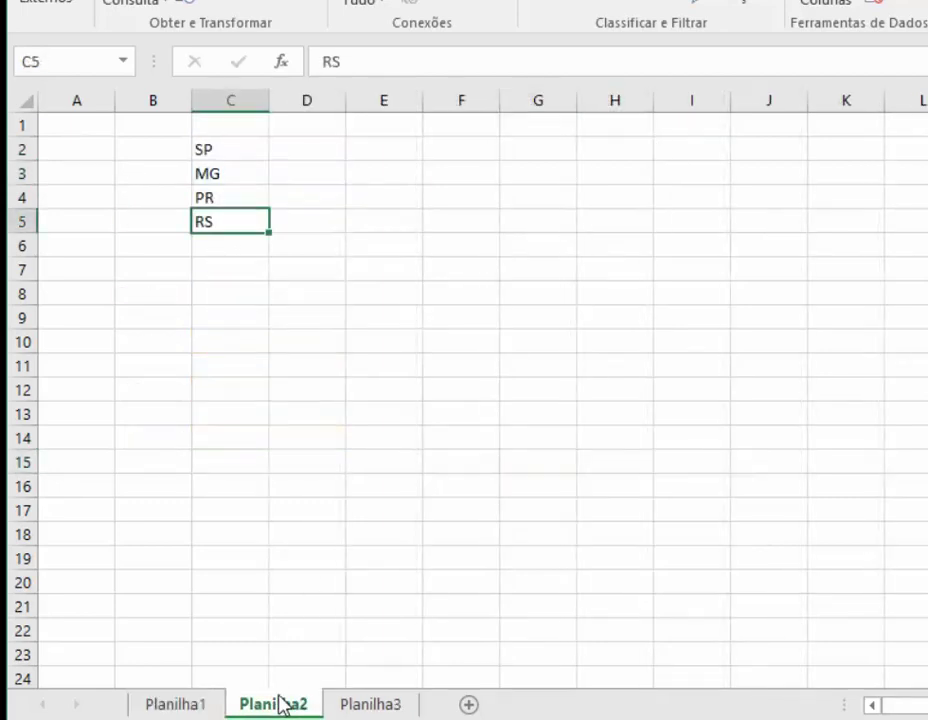
click(210, 705)
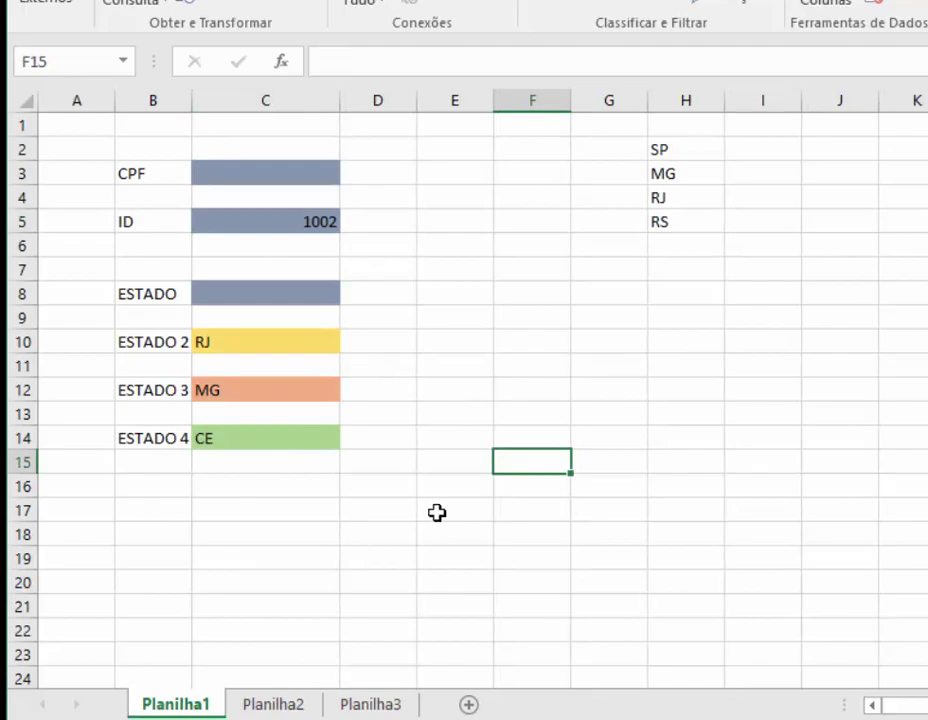
click(248, 175)
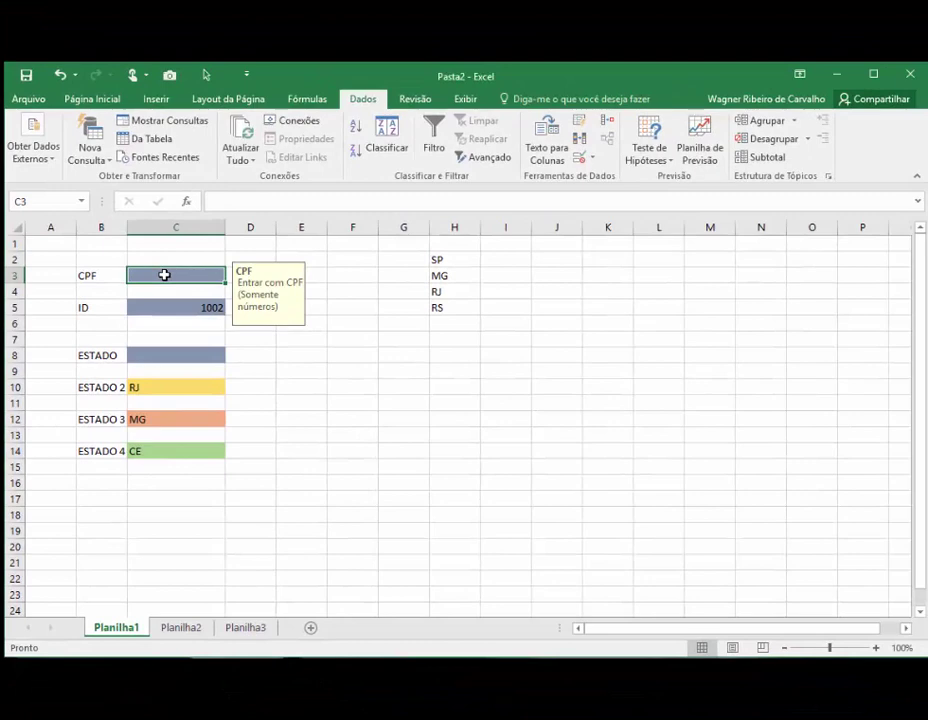